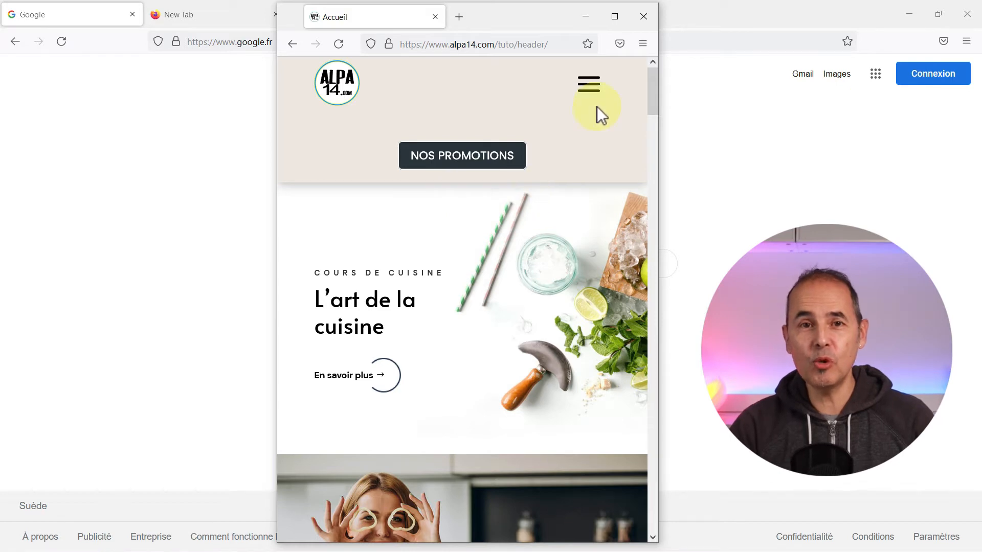
Examine the demo site's mobile menu and how the current home page's header behaves while scrolling
{"action": "left_click", "coordinate": [593, 86]}
{"action": "left_click", "coordinate": [594, 86]}
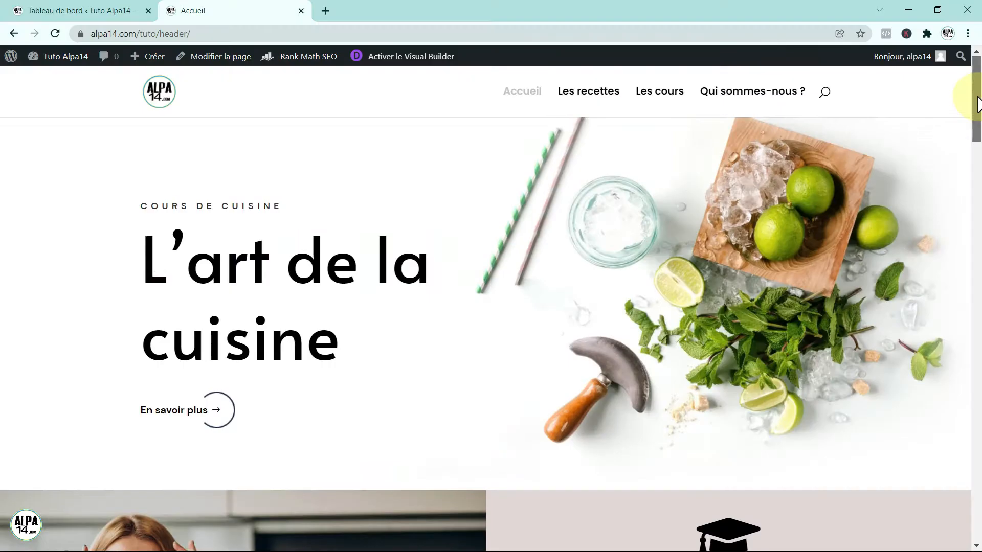
{"action": "scroll", "coordinate": [966, 102], "scroll_direction": "down", "scroll_amount": 3}
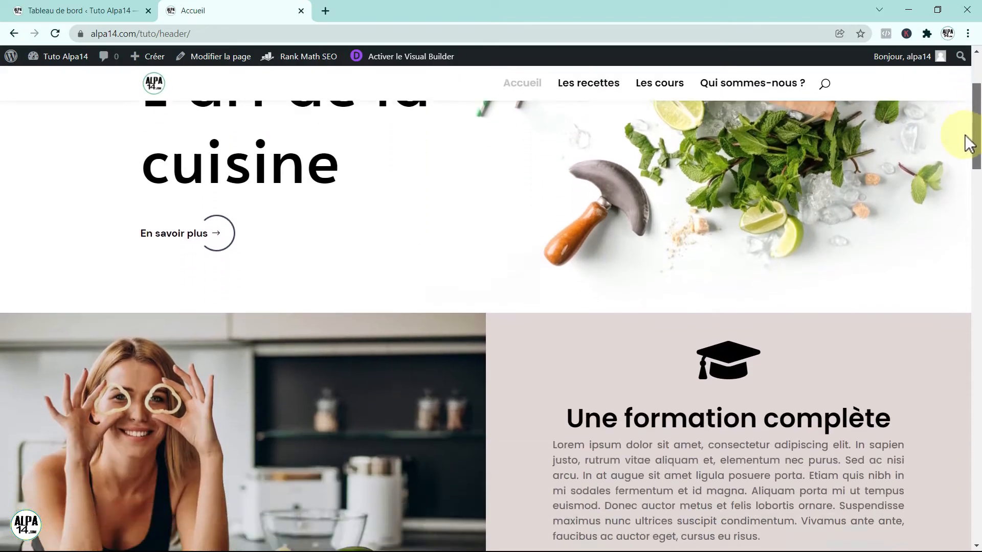
{"action": "left_click_drag", "start_coordinate": [965, 137], "coordinate": [932, 81]}
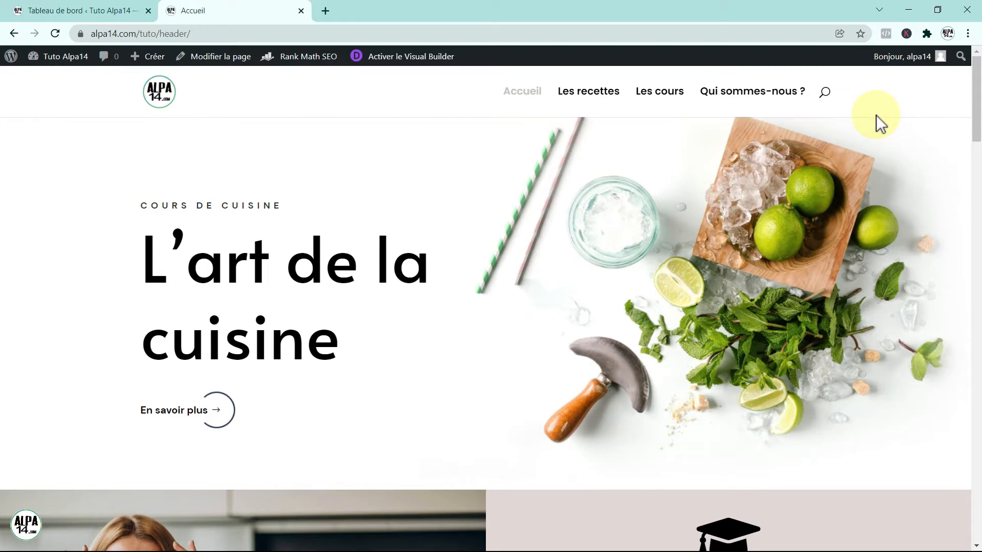
Switch to the WordPress dashboard and open the site's menu management page to review menu-principal
{"action": "left_click", "coordinate": [75, 11]}
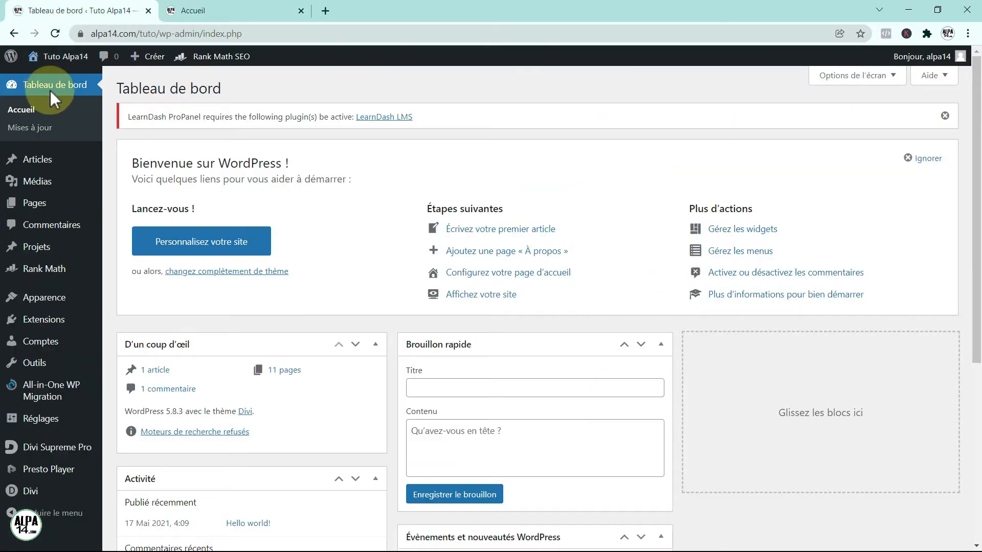
{"action": "mouse_move", "coordinate": [44, 301]}
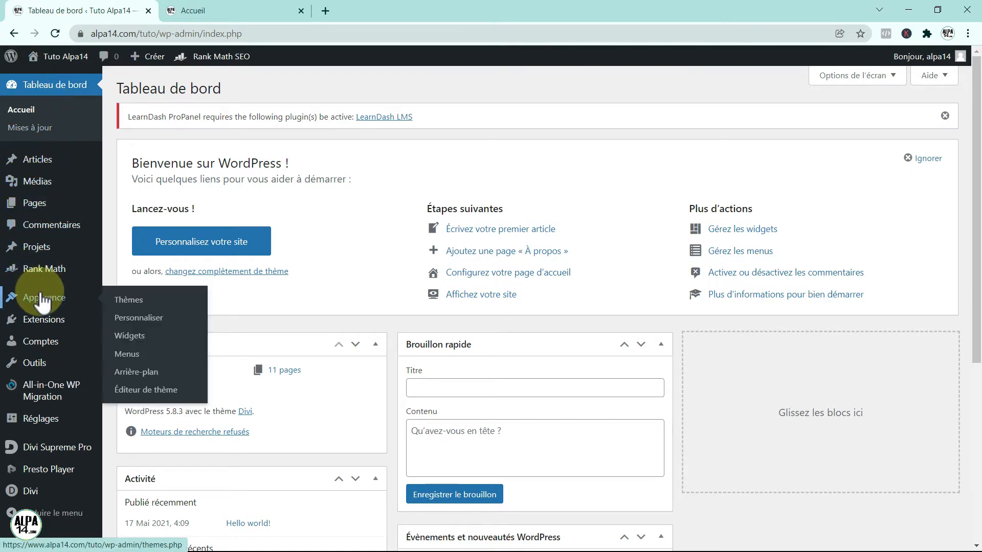
{"action": "left_click", "coordinate": [143, 358]}
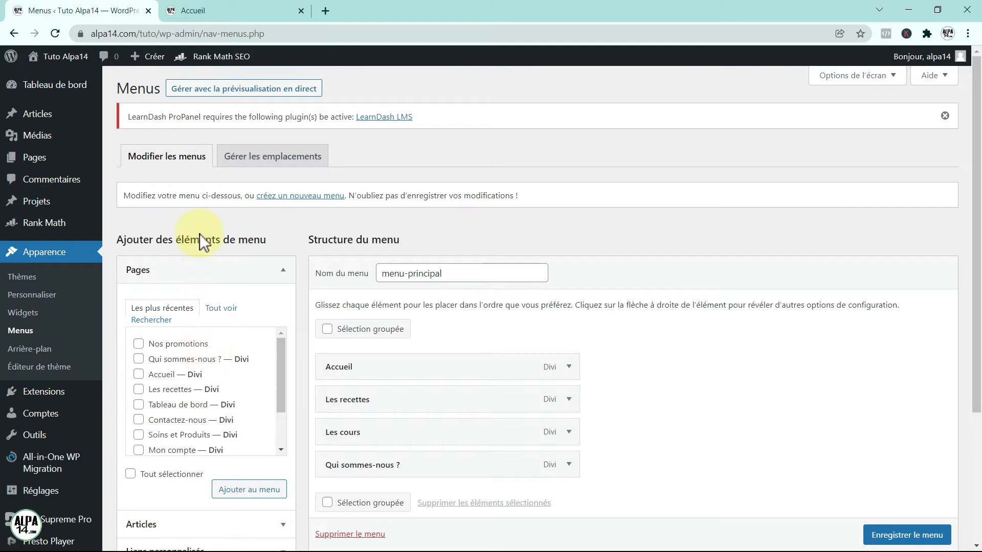
Open Divi's Theme Builder and start building a global header from scratch in the default website template
{"action": "left_click", "coordinate": [211, 10]}
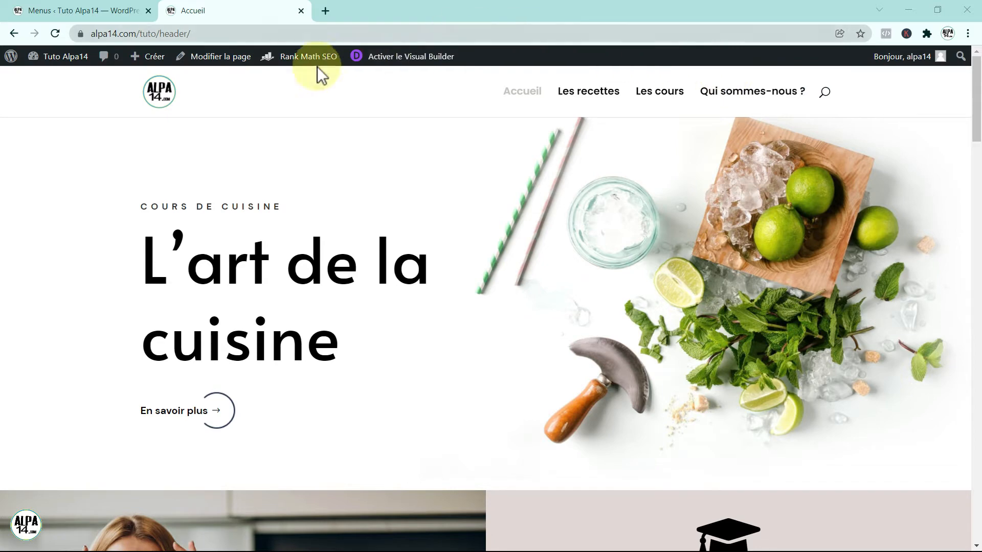
{"action": "left_click", "coordinate": [11, 60]}
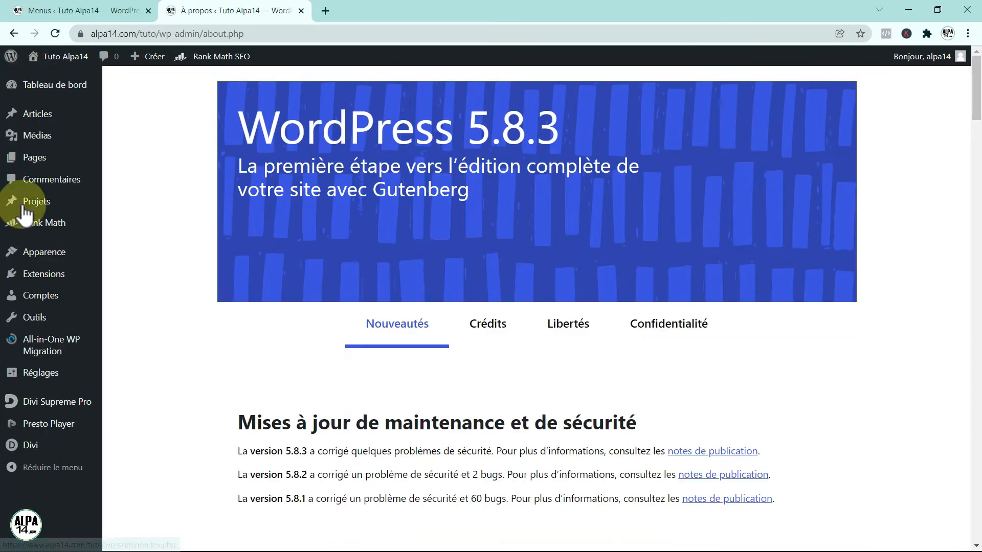
{"action": "mouse_move", "coordinate": [36, 449]}
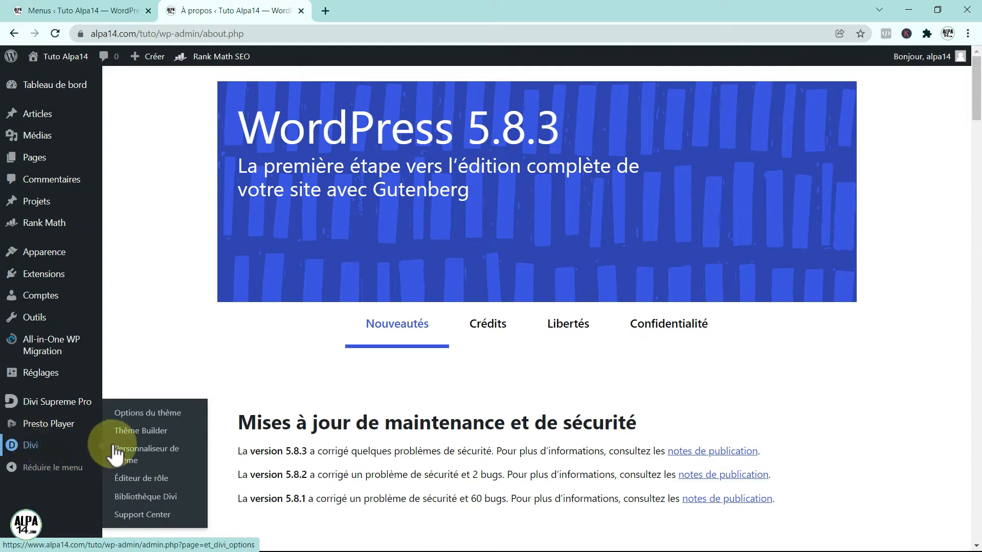
{"action": "left_click", "coordinate": [137, 431]}
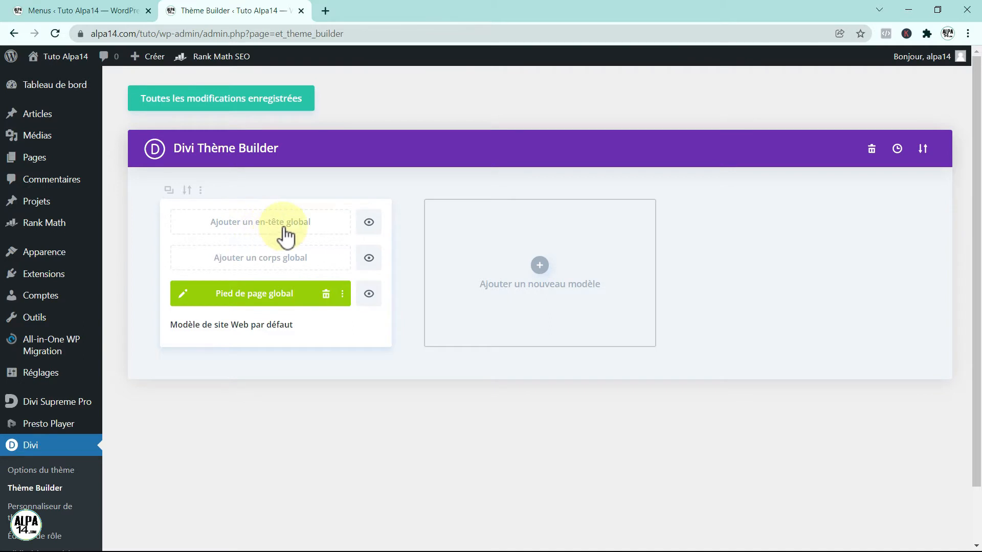
{"action": "left_click", "coordinate": [264, 222]}
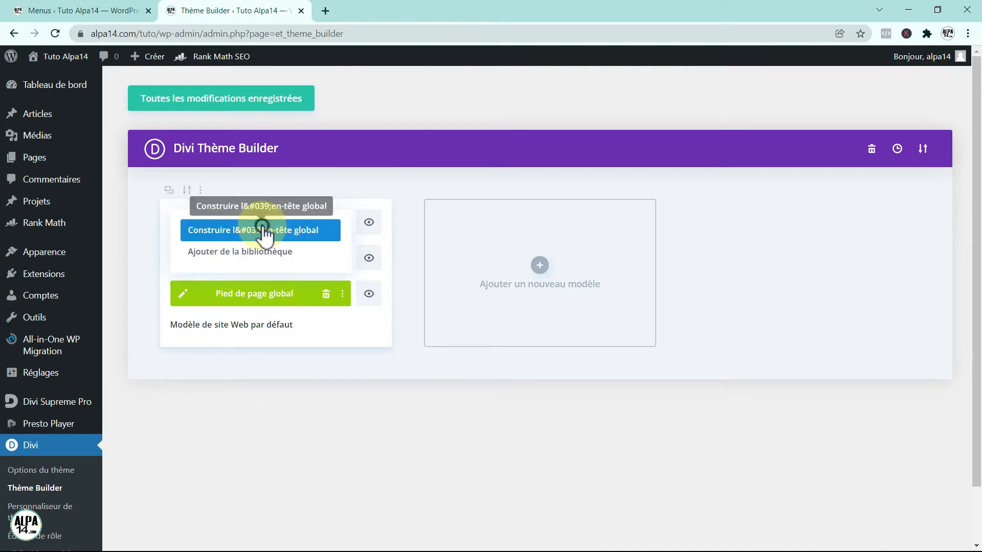
{"action": "left_click", "coordinate": [263, 228]}
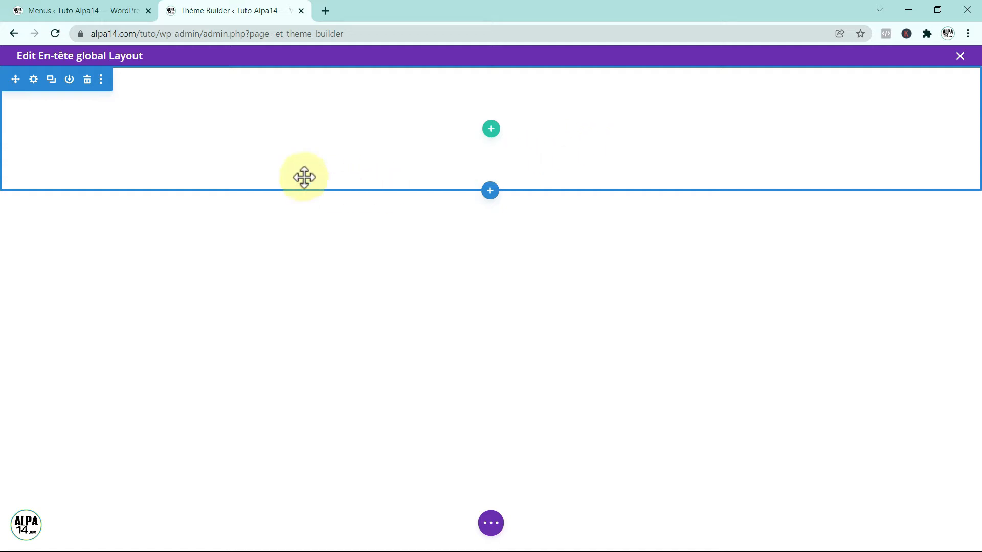
Give the header section the light beige background color from the saved palette
{"action": "left_click", "coordinate": [33, 79]}
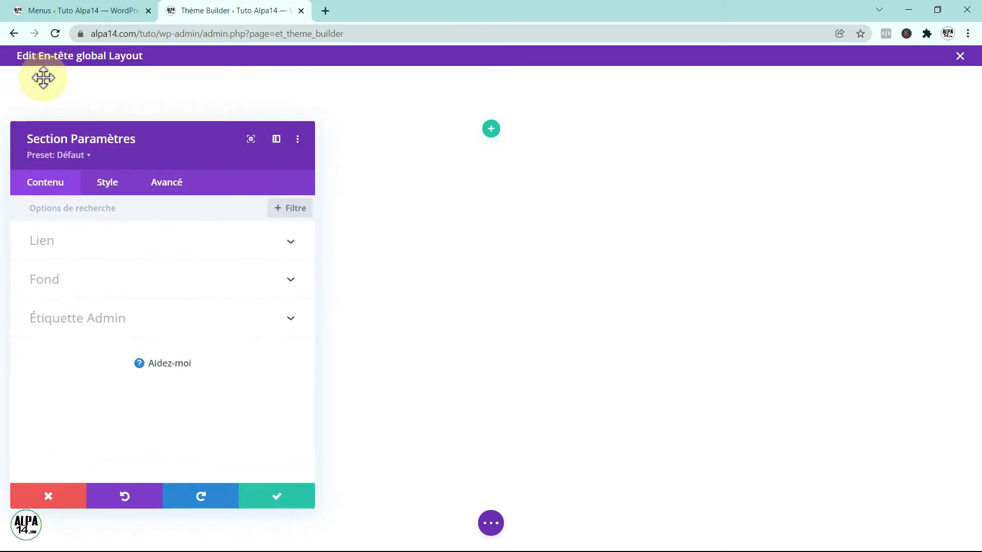
{"action": "left_click_drag", "start_coordinate": [162, 138], "coordinate": [158, 107]}
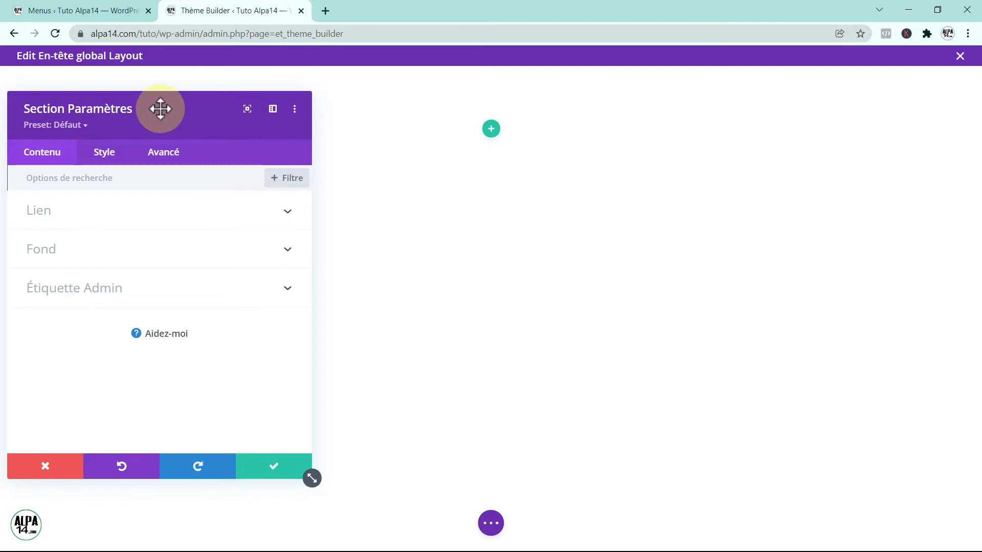
{"action": "left_click", "coordinate": [163, 248]}
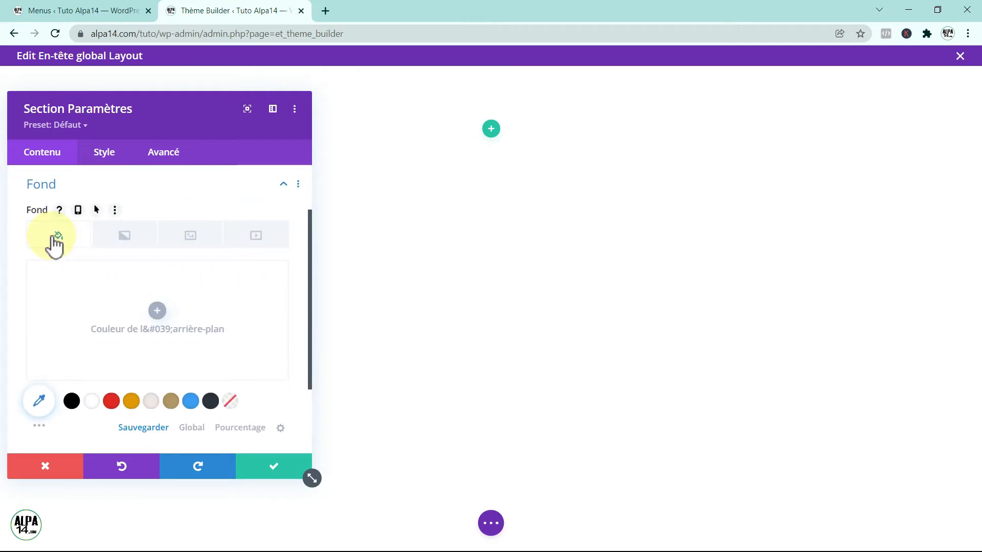
{"action": "left_click", "coordinate": [151, 401]}
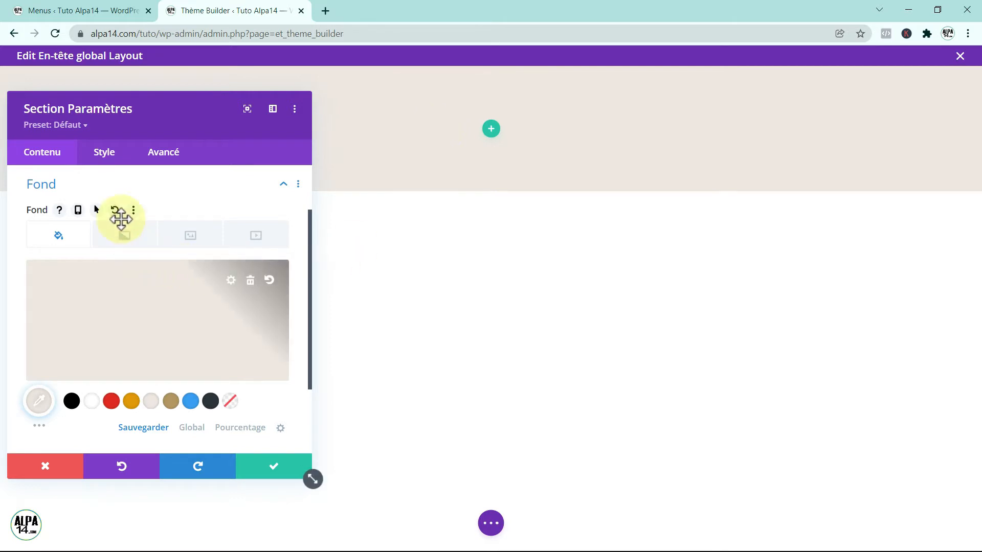
Set the header section's top and bottom padding to 0px, linked together, and save the section settings
{"action": "left_click", "coordinate": [105, 156]}
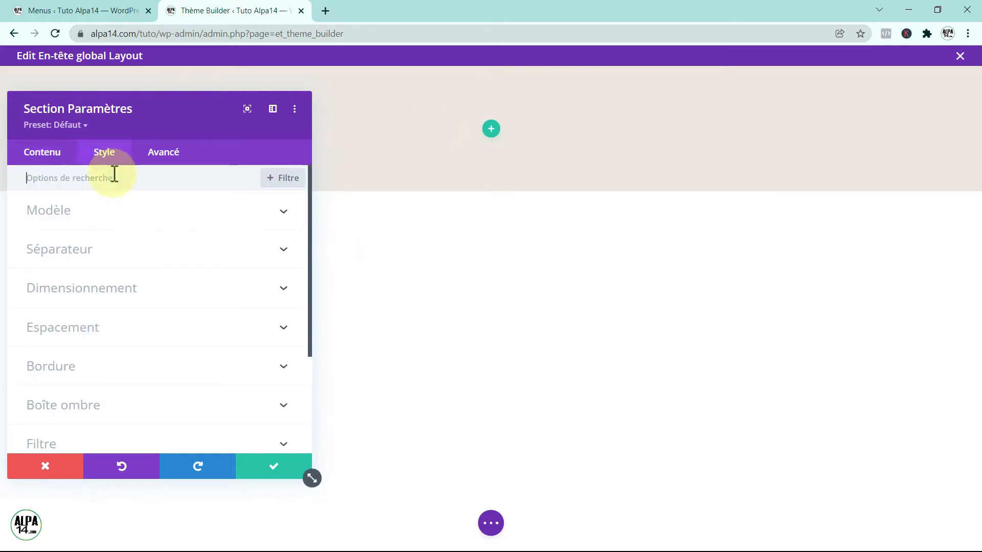
{"action": "left_click", "coordinate": [141, 330]}
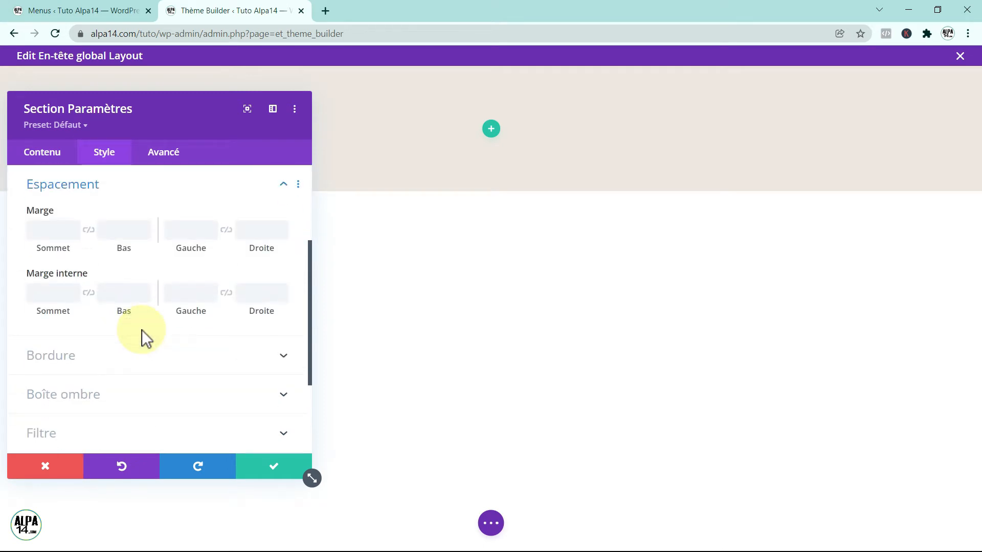
{"action": "left_click", "coordinate": [43, 296]}
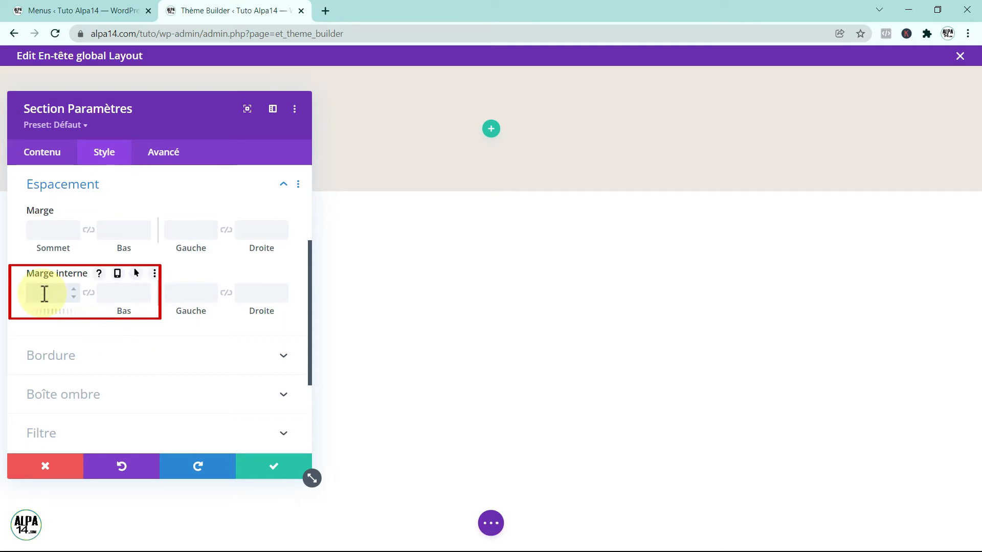
{"action": "type", "text": "0px"}
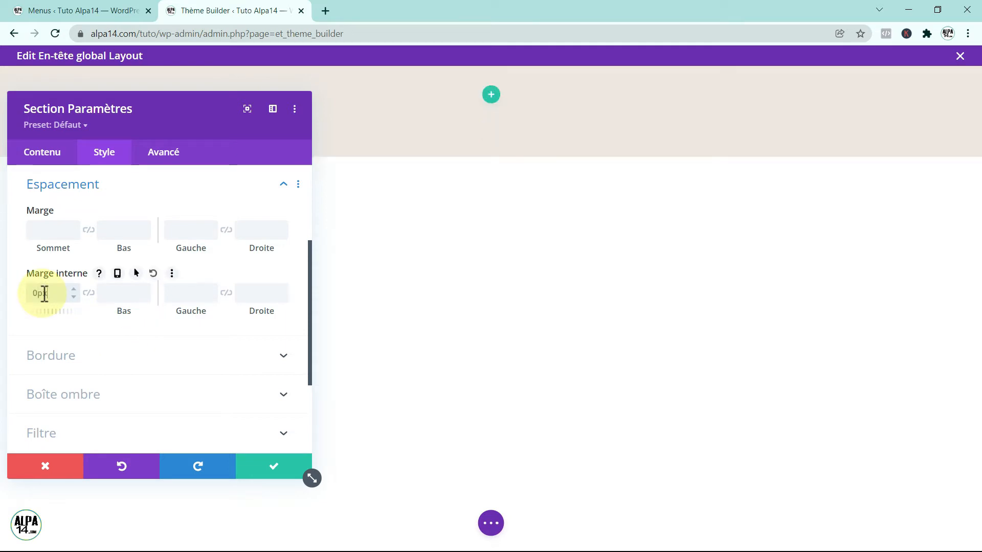
{"action": "left_click", "coordinate": [89, 293]}
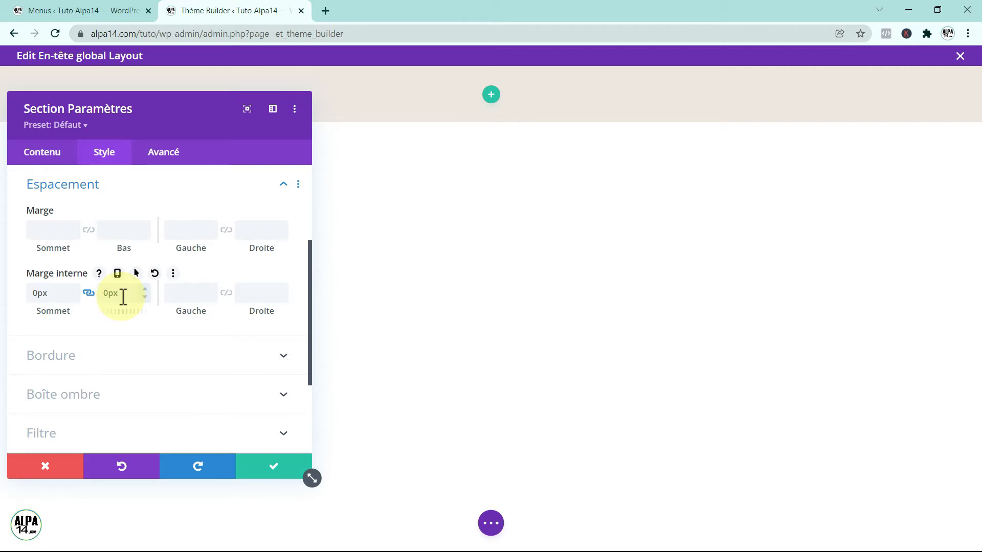
{"action": "left_click", "coordinate": [273, 460]}
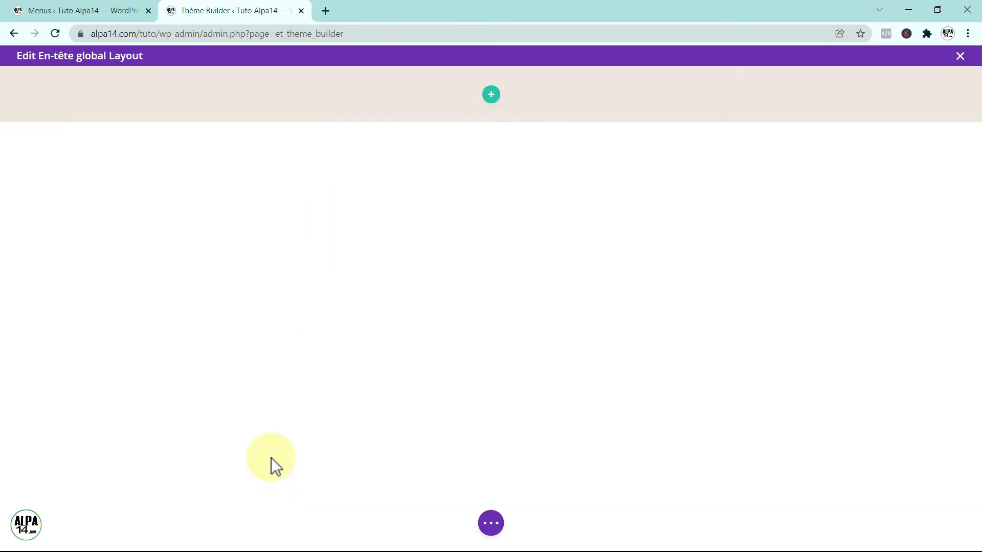
Insert a two-column row with a three-quarter and a one-quarter column, without adding a module
{"action": "left_click", "coordinate": [492, 94]}
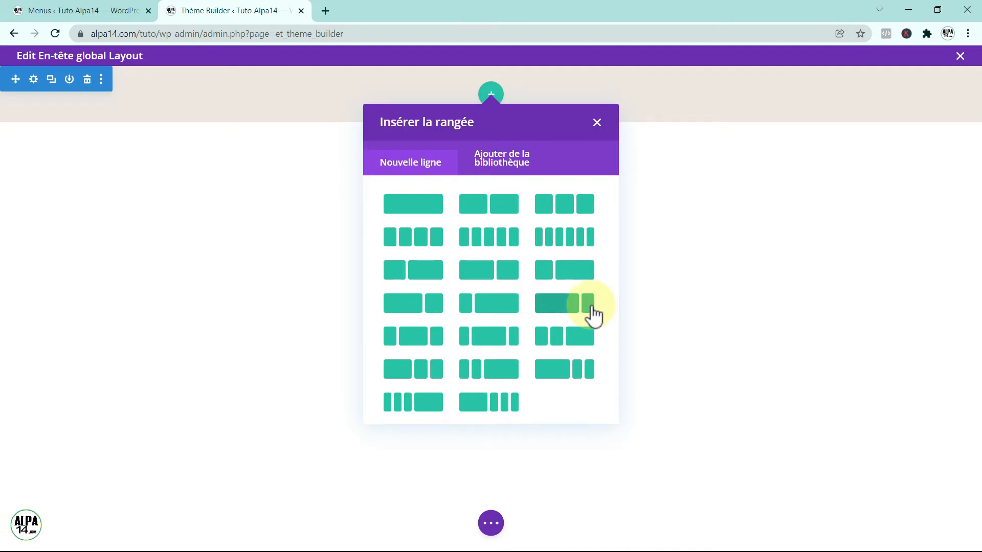
{"action": "left_click", "coordinate": [575, 307]}
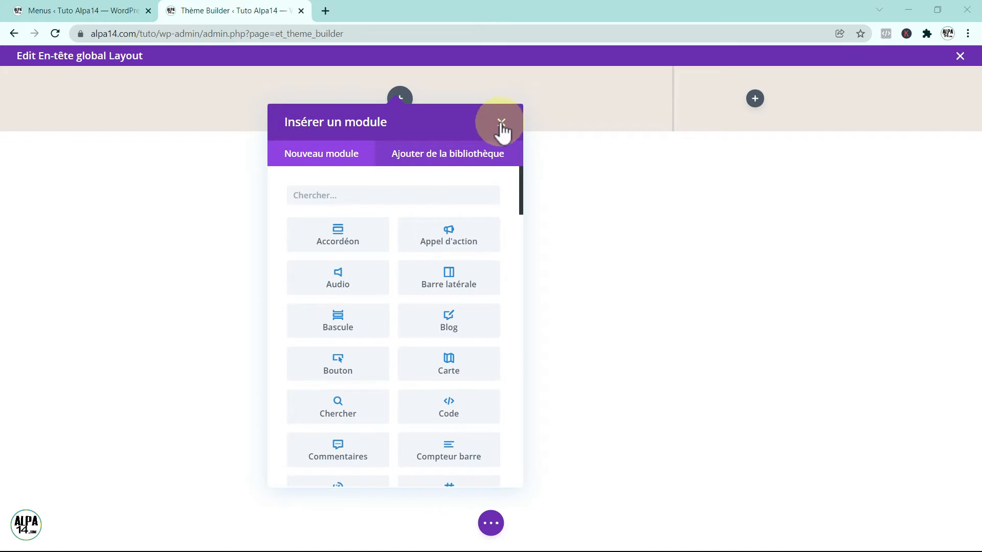
{"action": "left_click", "coordinate": [501, 123]}
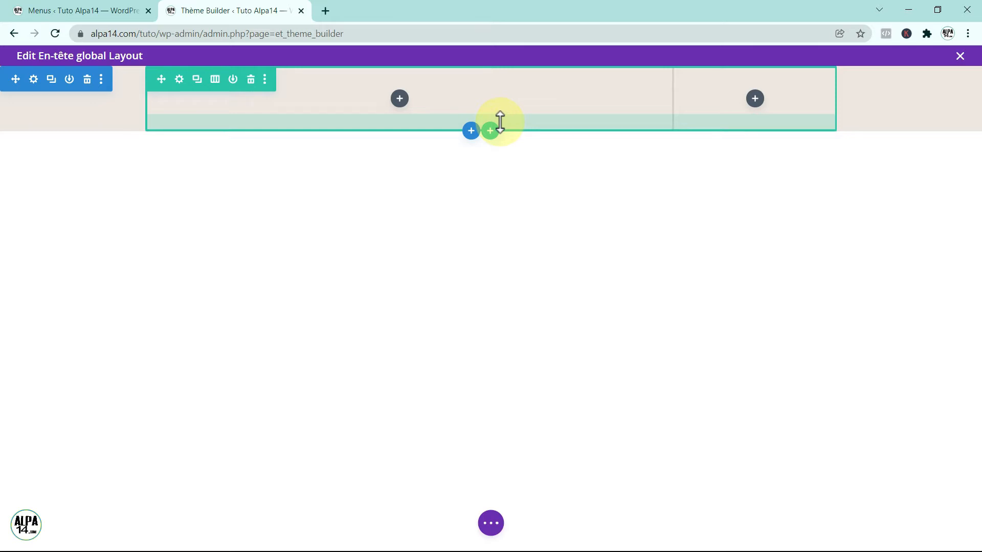
Set the row's top and bottom padding to 0px, linked together, and save the row settings
{"action": "left_click", "coordinate": [179, 80]}
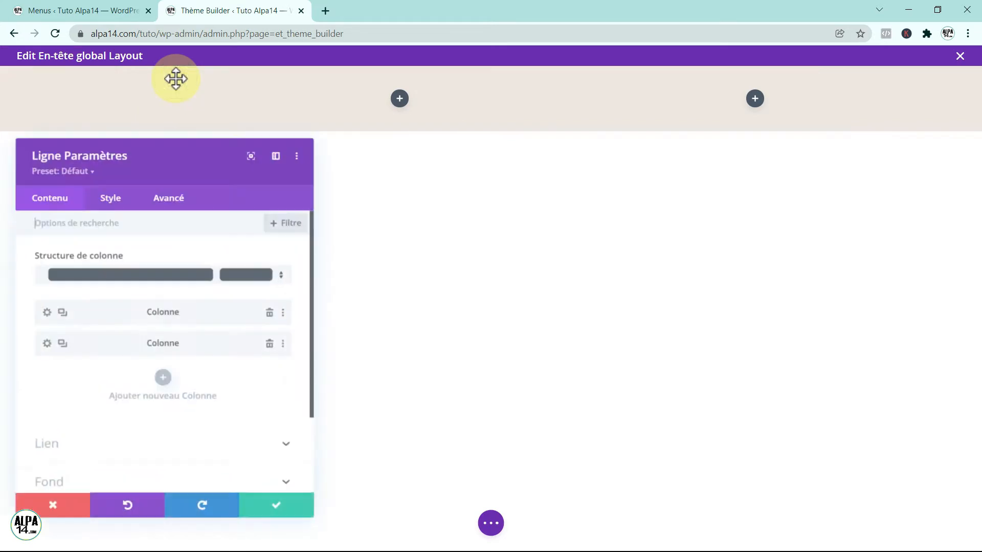
{"action": "left_click", "coordinate": [119, 204]}
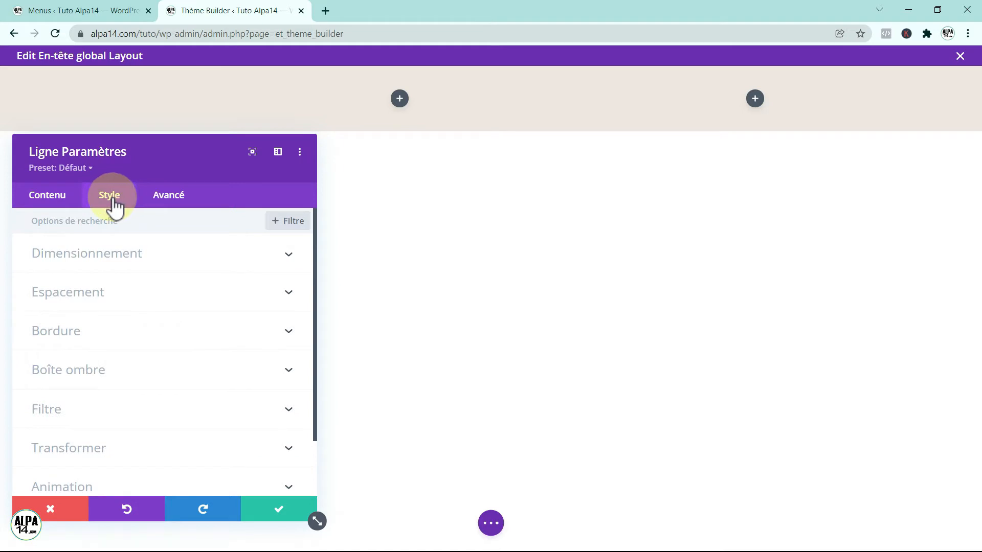
{"action": "left_click", "coordinate": [203, 302]}
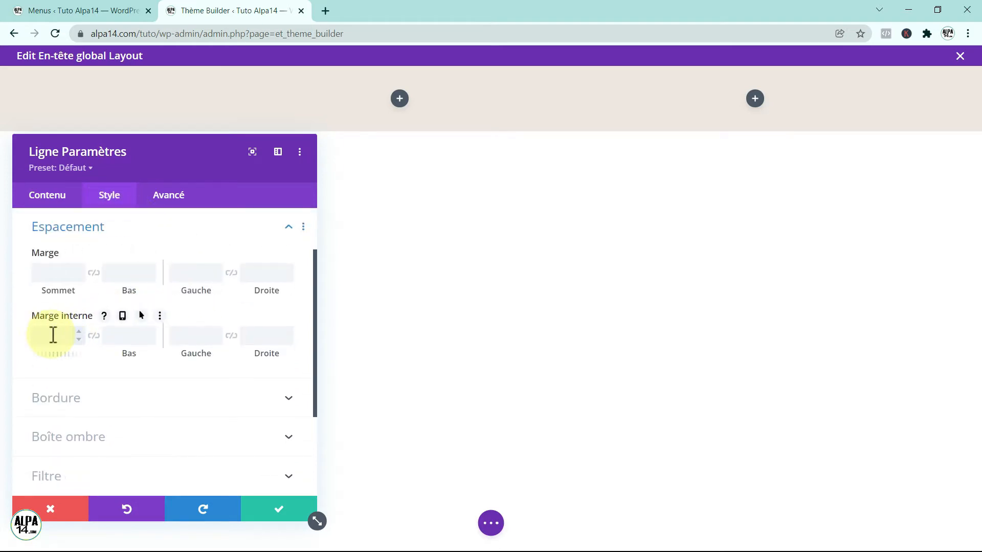
{"action": "left_click", "coordinate": [53, 335]}
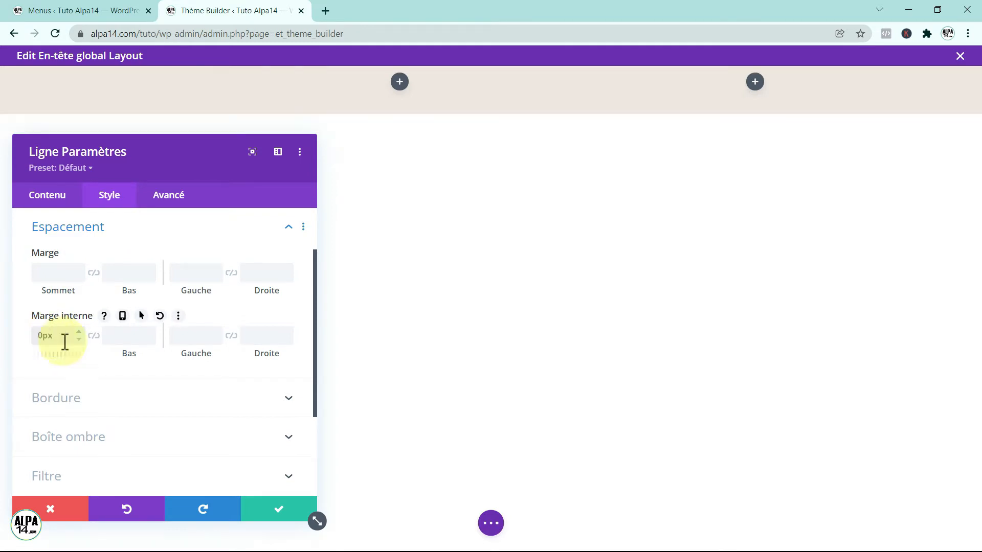
{"action": "left_click", "coordinate": [94, 336]}
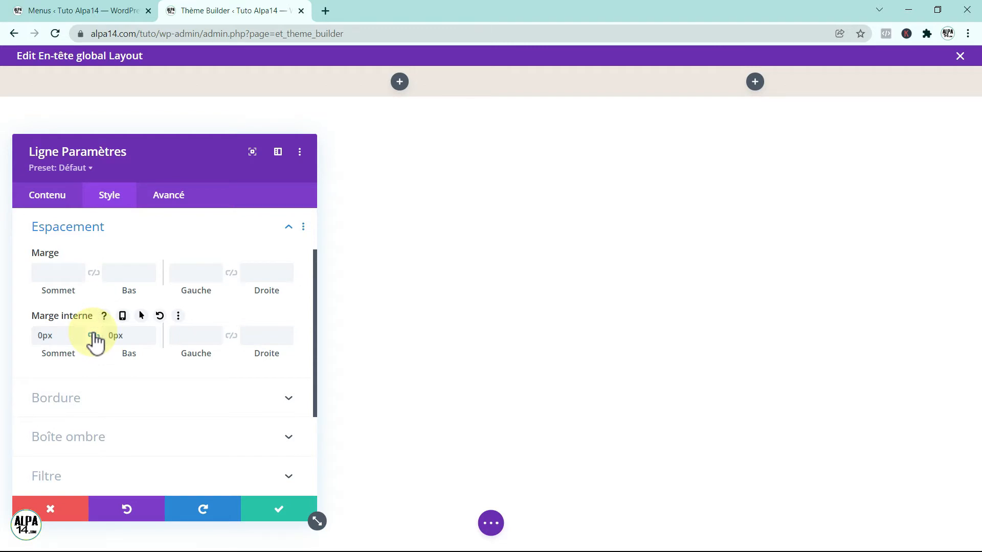
{"action": "left_click", "coordinate": [275, 512]}
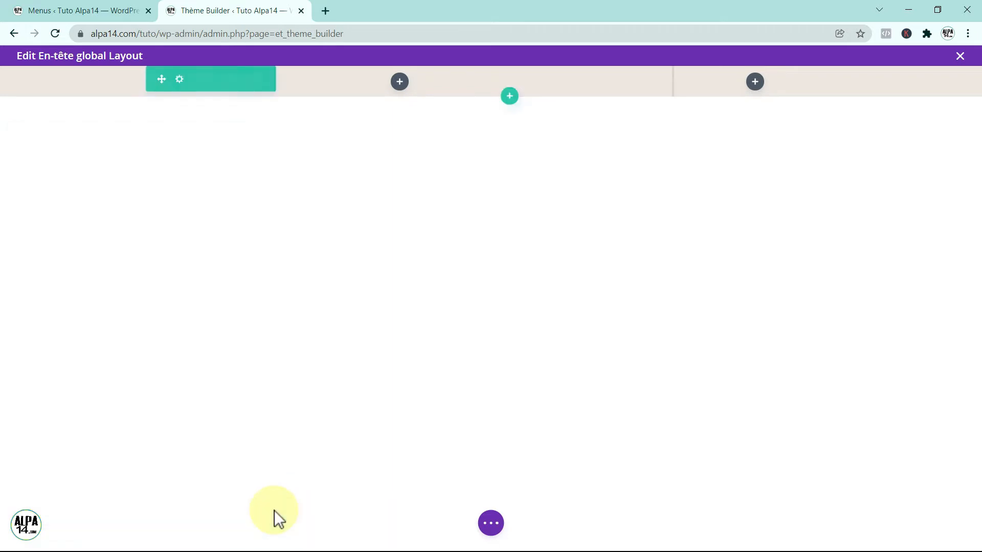
Search for "menu" and insert the standard Menu module in the row's wide column
{"action": "left_click", "coordinate": [405, 86]}
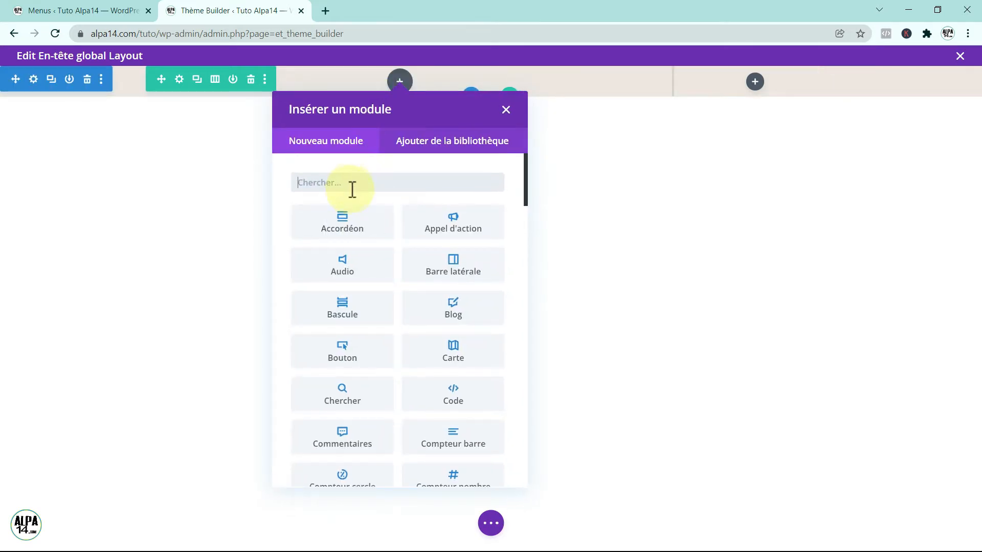
{"action": "left_click", "coordinate": [350, 185]}
{"action": "type", "text": "menu"}
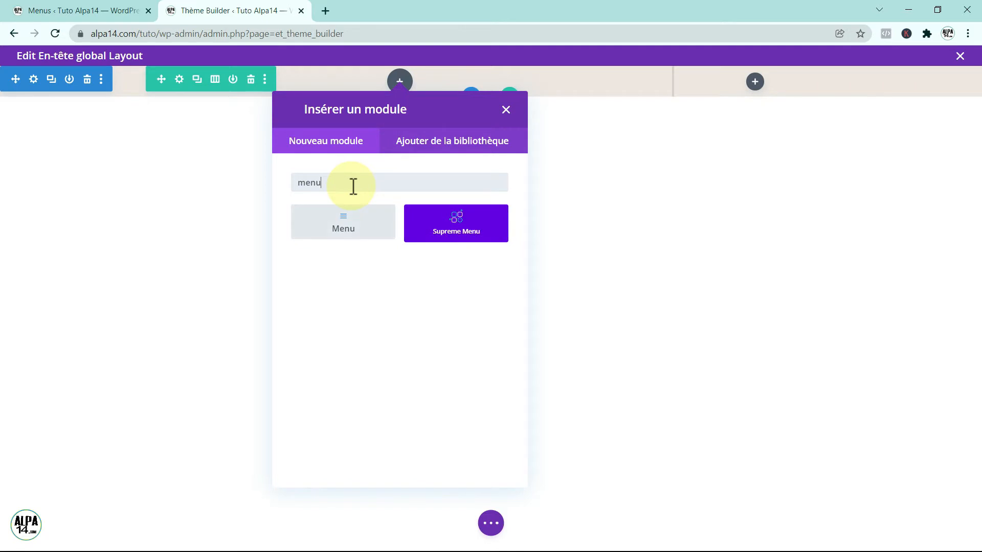
{"action": "left_click", "coordinate": [352, 226]}
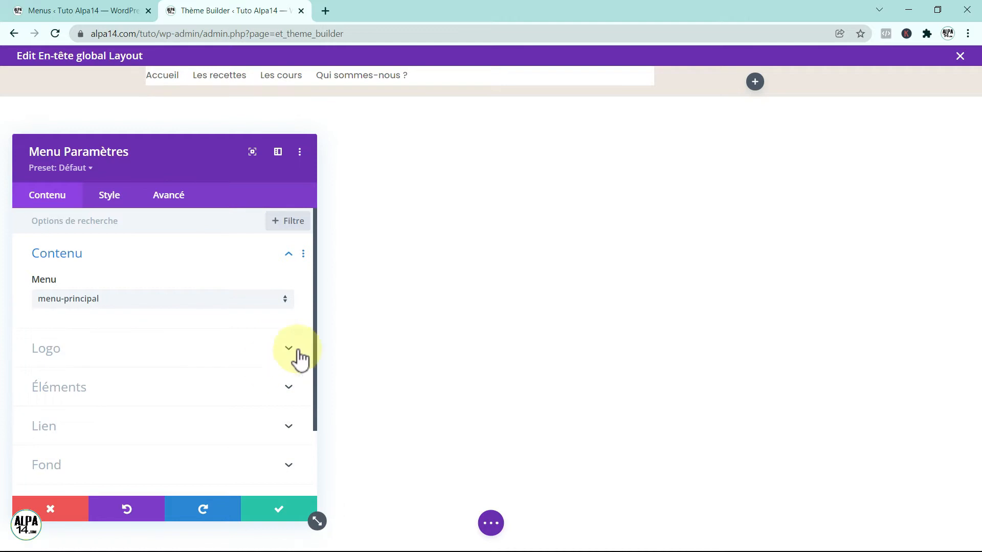
Load Alpa14-fond-blanc-150pix.png from the media library as the Menu module's logo
{"action": "left_click", "coordinate": [285, 352]}
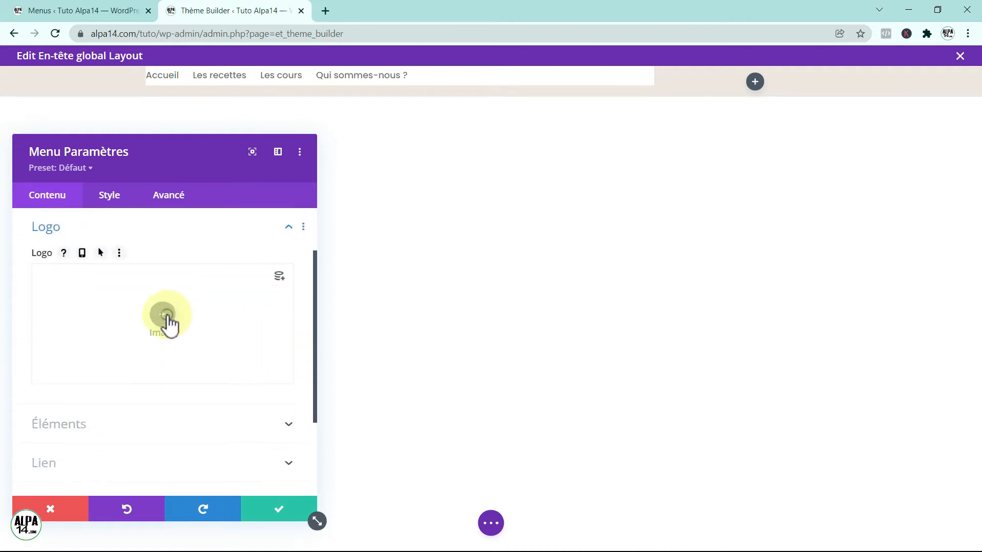
{"action": "left_click", "coordinate": [167, 317]}
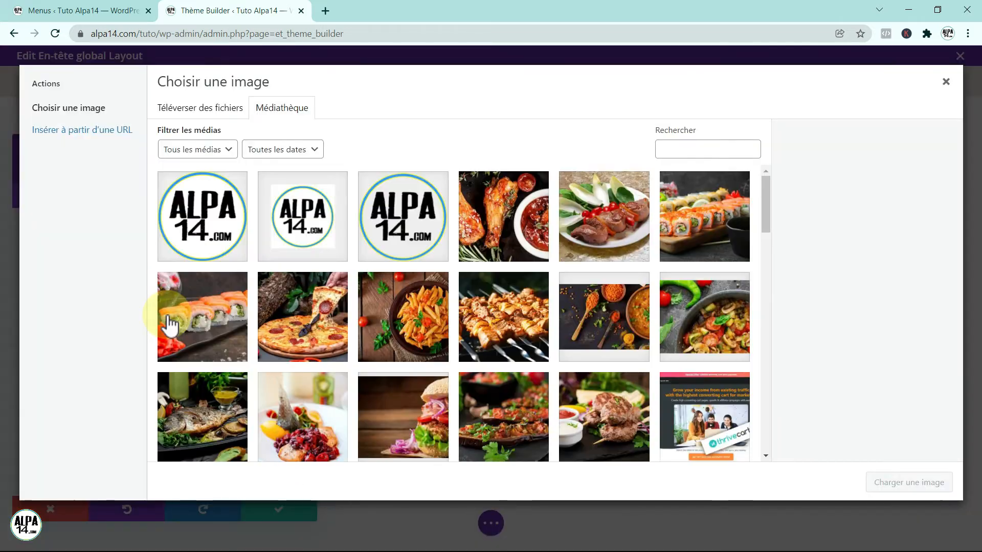
{"action": "left_click", "coordinate": [194, 208]}
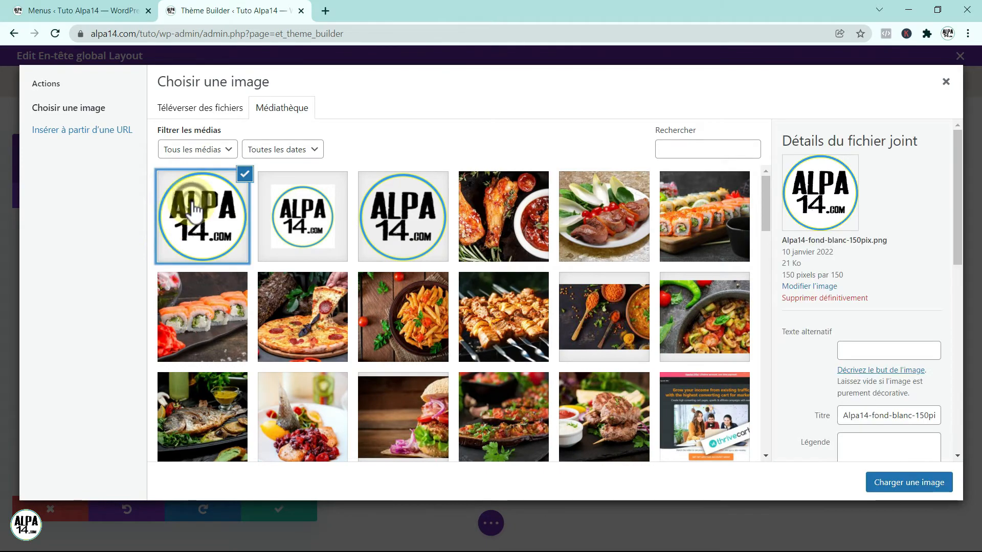
{"action": "left_click", "coordinate": [913, 486]}
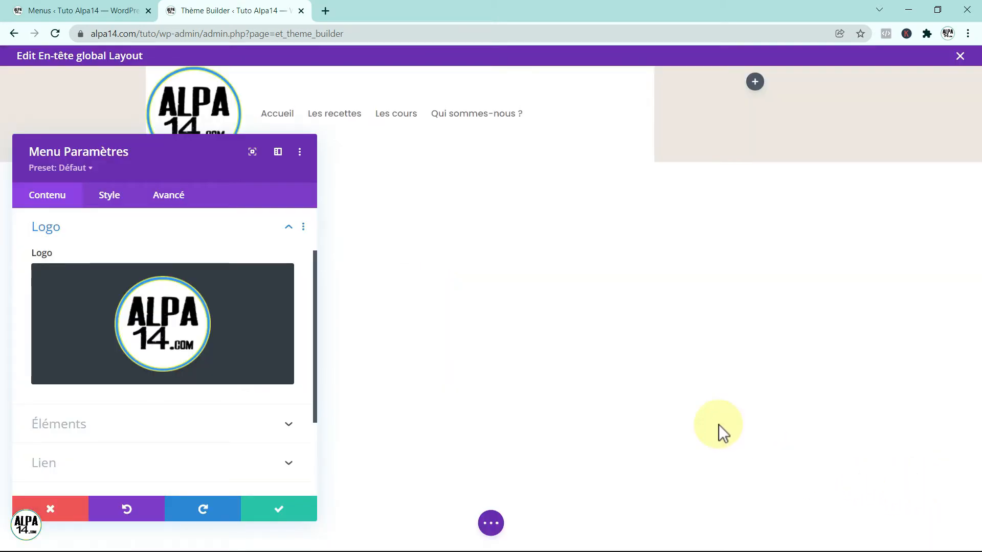
Set the Menu module's background to transparent and move the settings window clear of the header
{"action": "left_click_drag", "start_coordinate": [145, 154], "coordinate": [168, 157]}
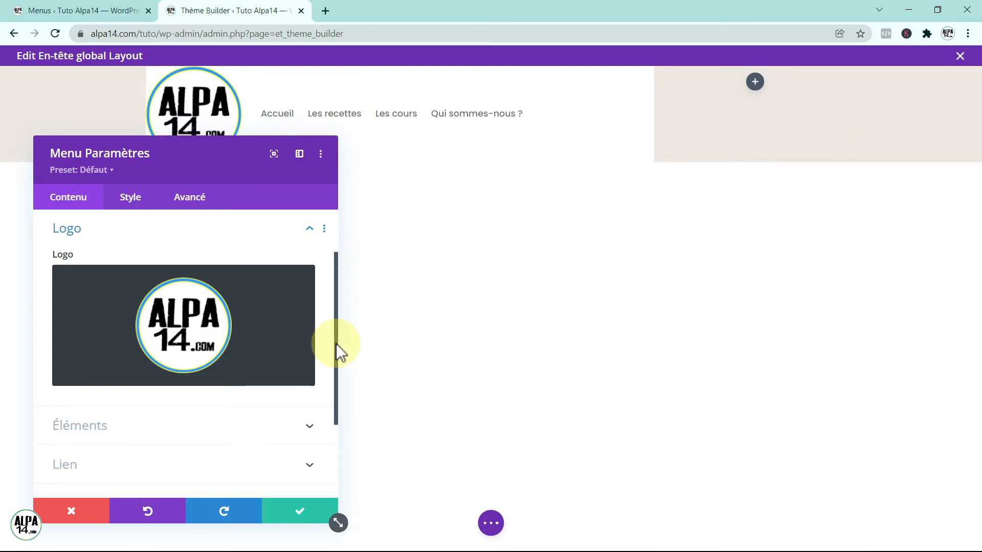
{"action": "left_click_drag", "start_coordinate": [338, 313], "coordinate": [347, 390]}
{"action": "left_click", "coordinate": [249, 378]}
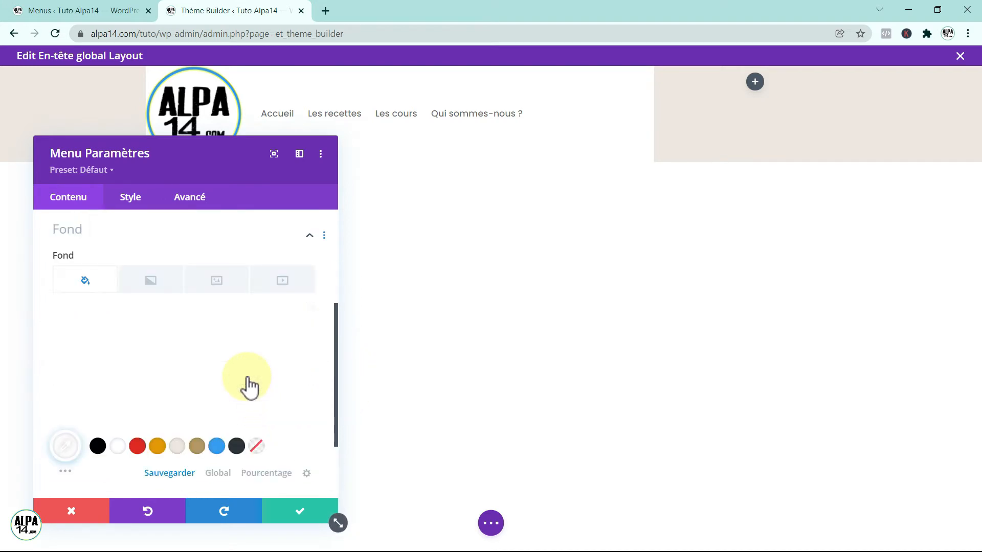
{"action": "left_click", "coordinate": [256, 446]}
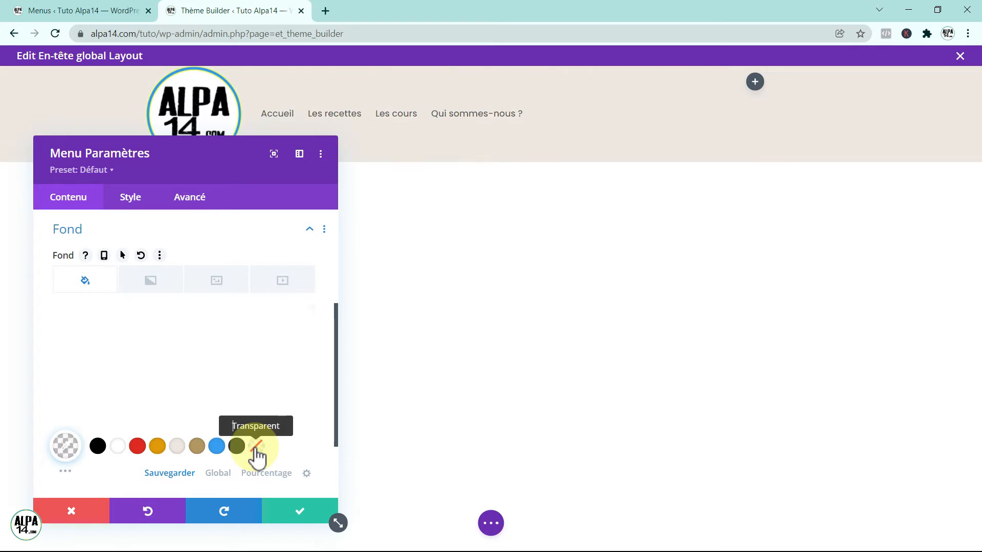
{"action": "left_click_drag", "start_coordinate": [191, 153], "coordinate": [207, 262]}
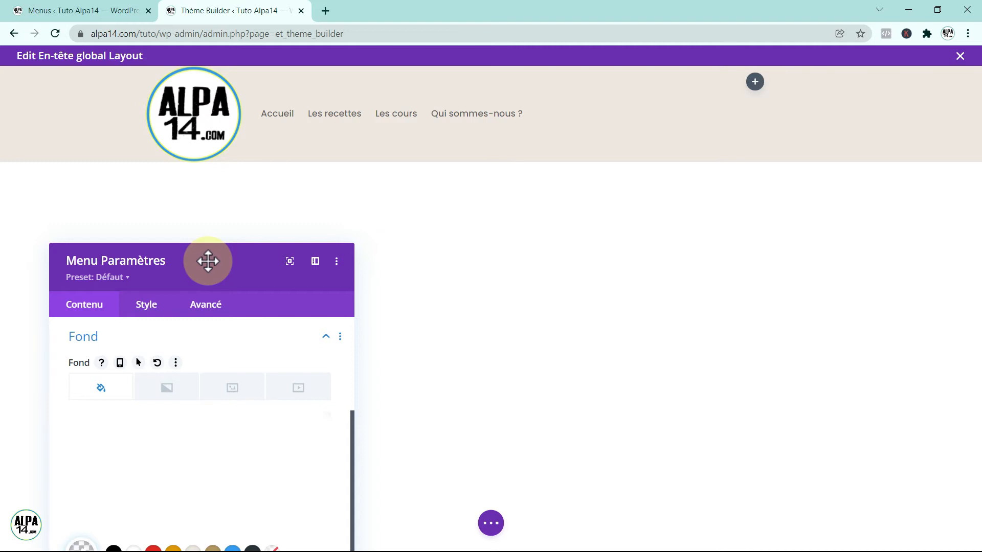
{"action": "left_click_drag", "start_coordinate": [208, 262], "coordinate": [191, 184]}
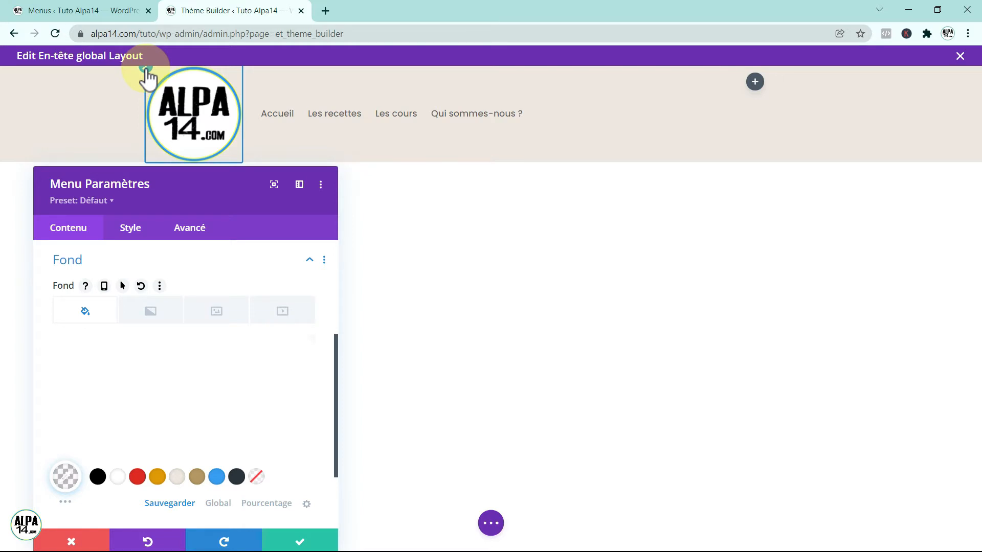
Set the logo width to 40% in the Menu module's sizing options
{"action": "left_click", "coordinate": [146, 70]}
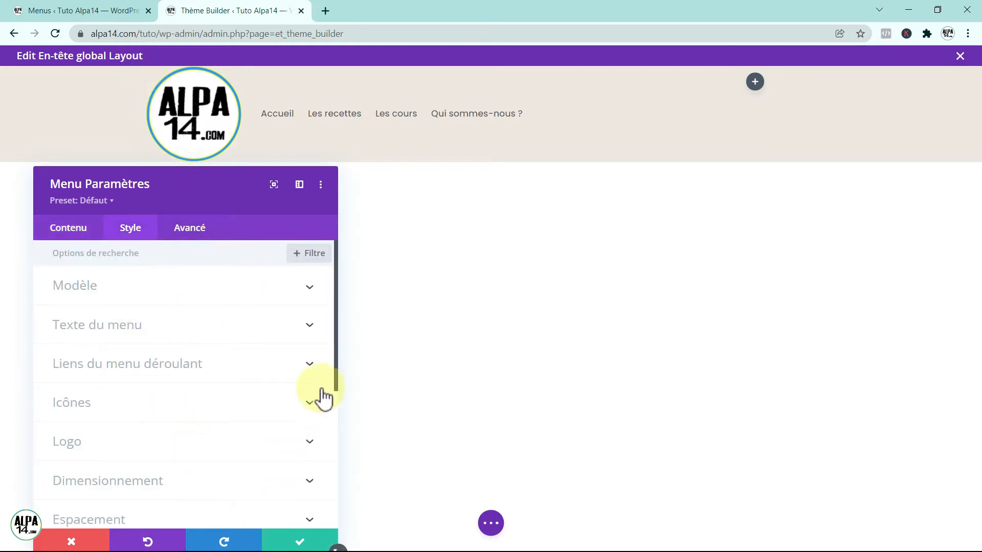
{"action": "left_click_drag", "start_coordinate": [338, 381], "coordinate": [335, 428]}
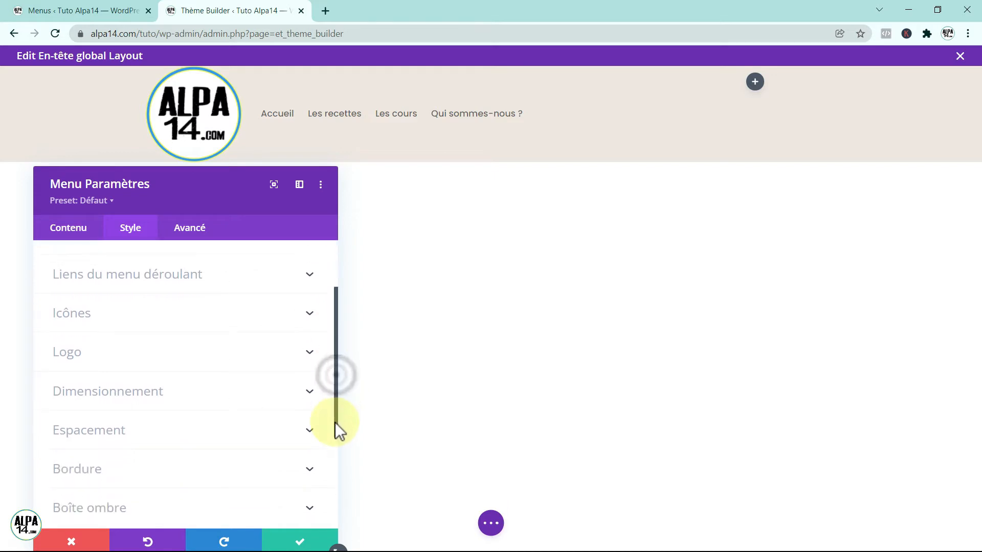
{"action": "left_click", "coordinate": [195, 395]}
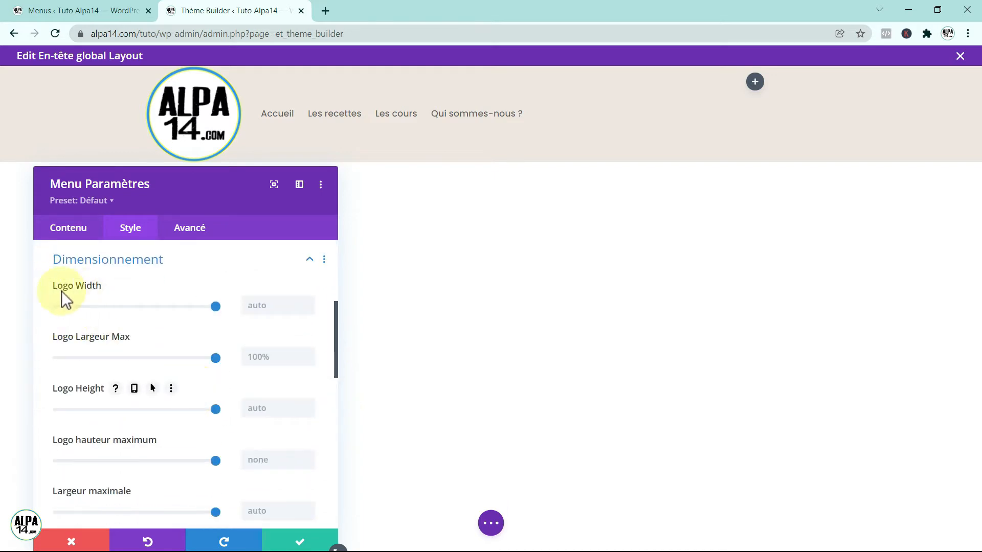
{"action": "mouse_move", "coordinate": [63, 296]}
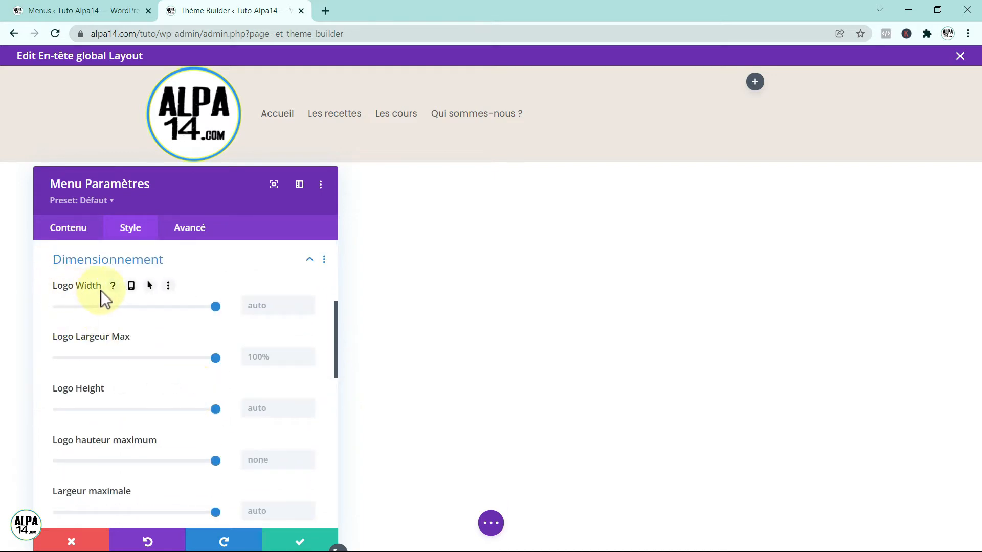
{"action": "left_click_drag", "start_coordinate": [217, 308], "coordinate": [121, 308]}
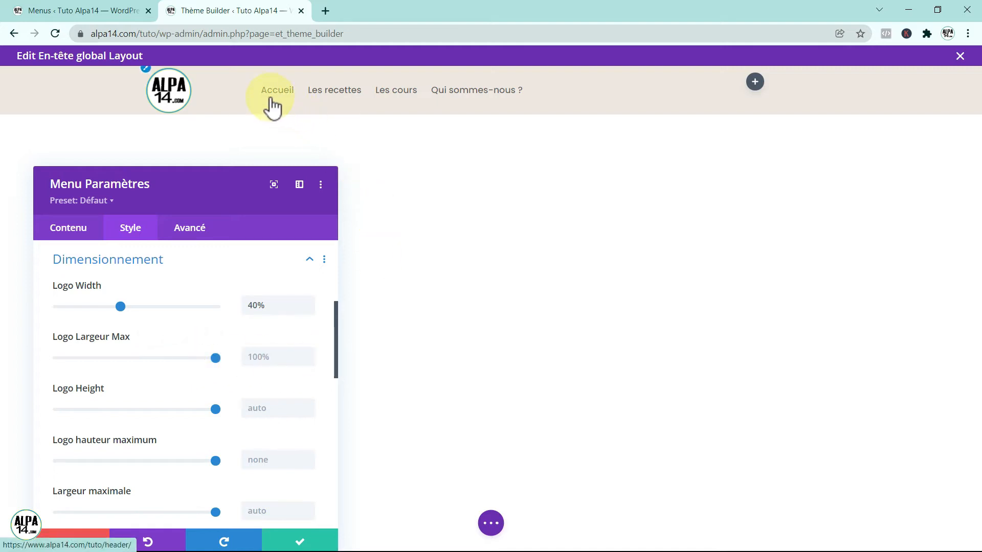
Make the menu text uppercase and set both the active link colour and the menu text colour to black
{"action": "left_click", "coordinate": [156, 82]}
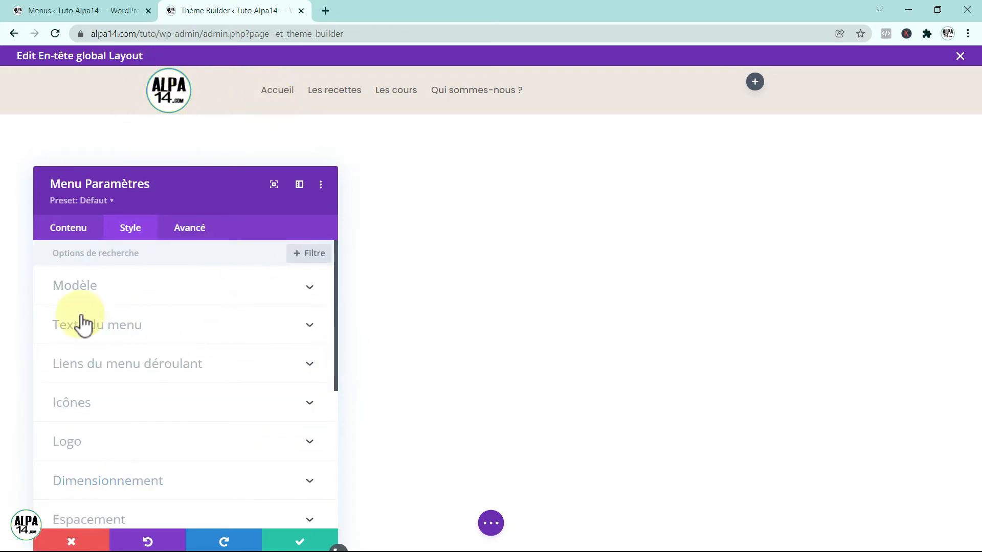
{"action": "left_click", "coordinate": [130, 324]}
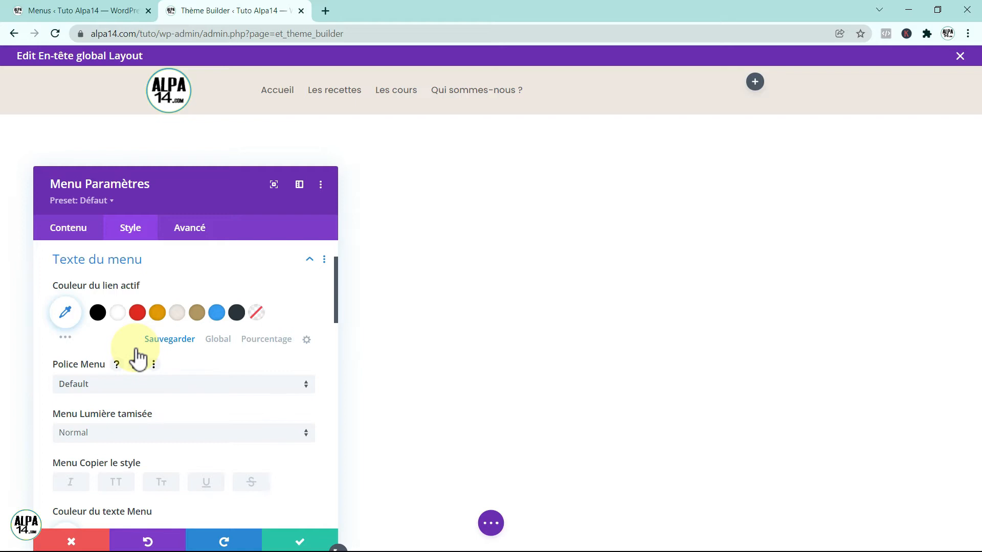
{"action": "left_click", "coordinate": [113, 487]}
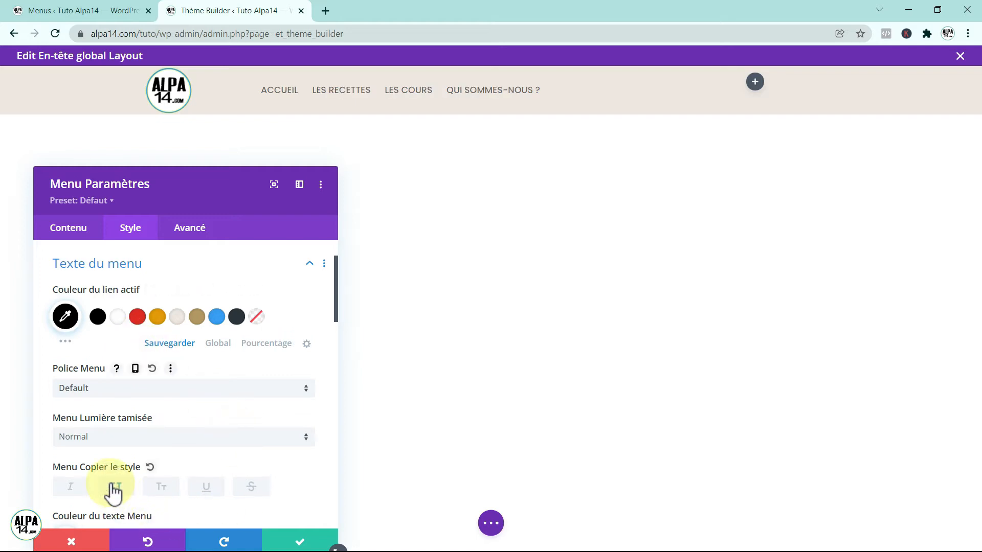
{"action": "scroll", "coordinate": [233, 457], "scroll_direction": "down", "scroll_amount": 3}
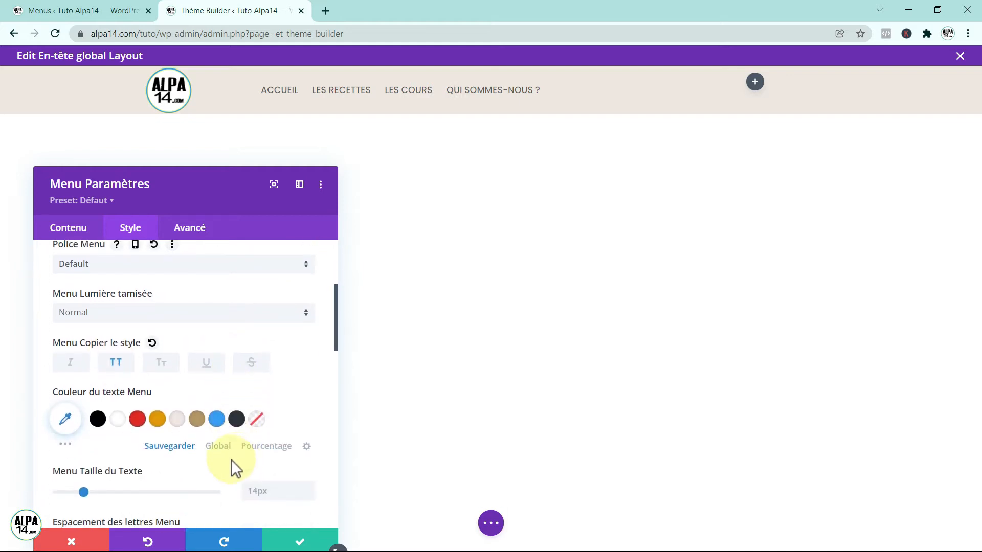
{"action": "left_click", "coordinate": [97, 419]}
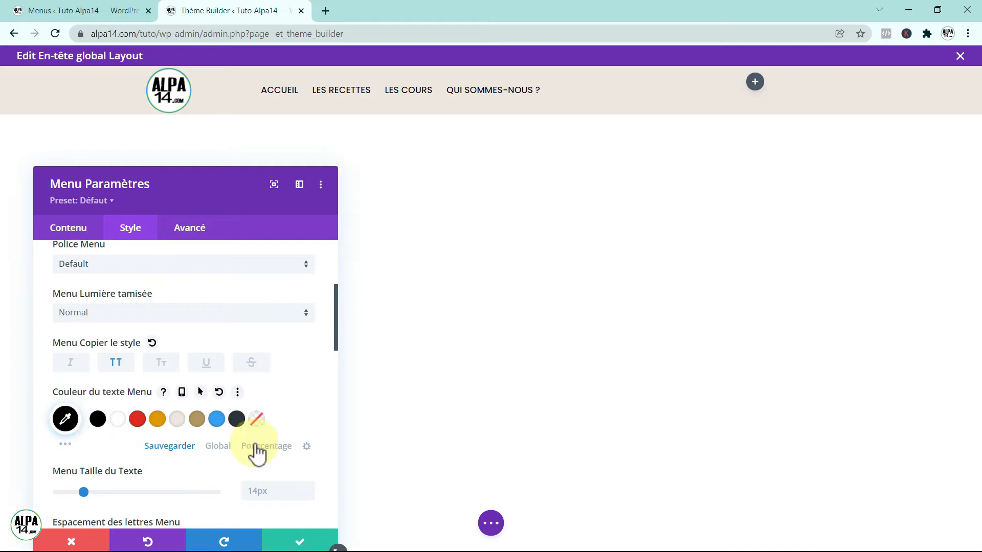
Set the menu text size to 17px and its font weight to Semi Gras
{"action": "left_click", "coordinate": [307, 486]}
{"action": "left_click", "coordinate": [308, 486]}
{"action": "left_click", "coordinate": [307, 486]}
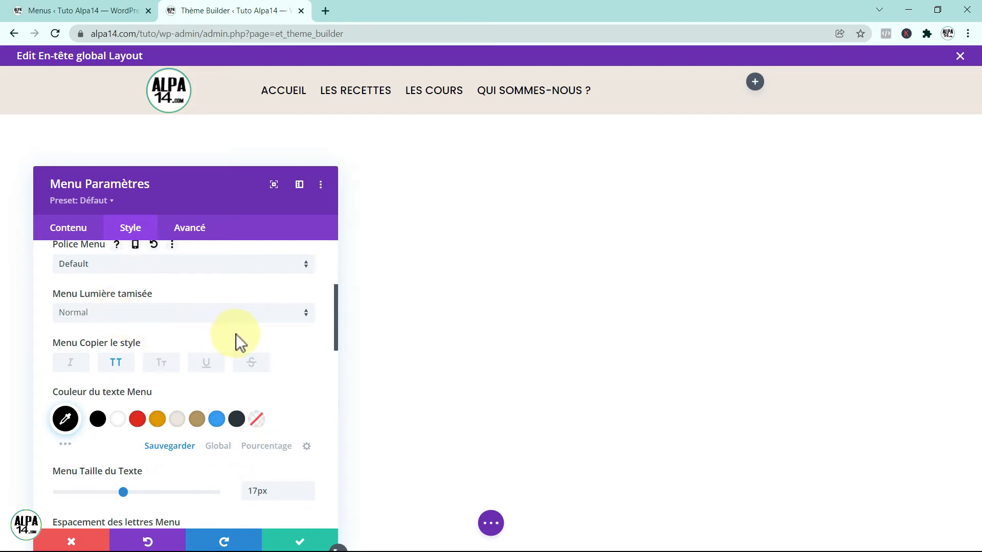
{"action": "left_click", "coordinate": [305, 311]}
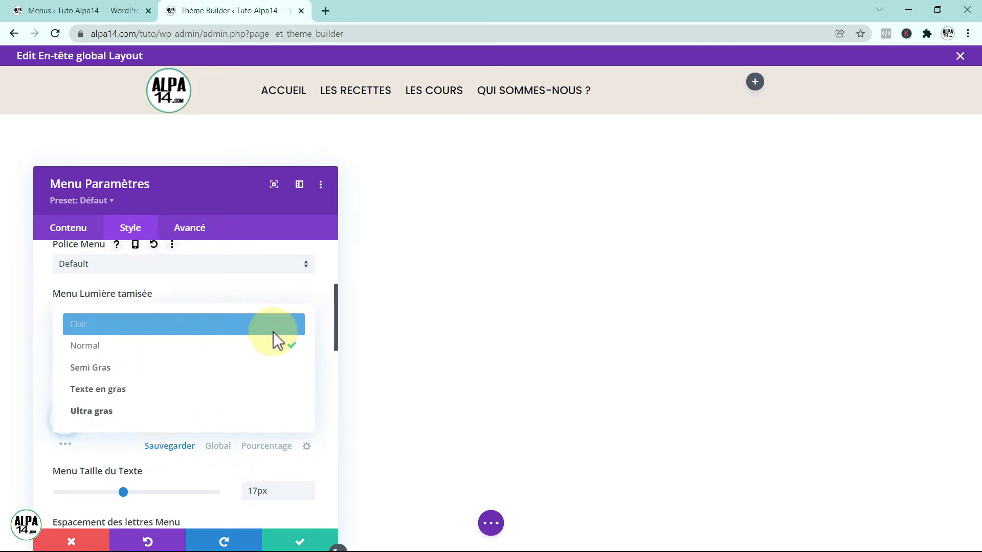
{"action": "left_click", "coordinate": [261, 376]}
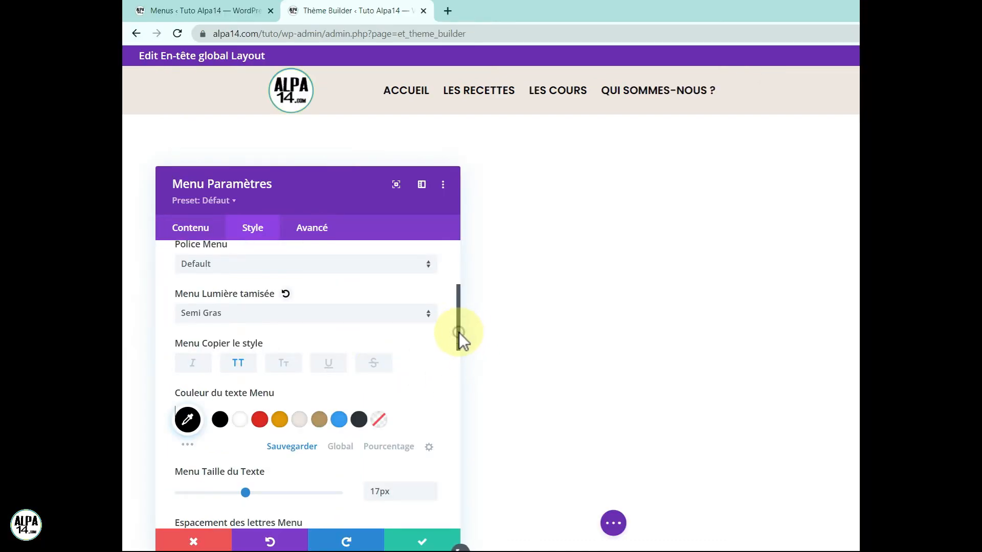
Set the Menu module's top and bottom padding to 5px, linked together, and save the module settings
{"action": "left_click_drag", "start_coordinate": [459, 333], "coordinate": [462, 379]}
{"action": "left_click", "coordinate": [437, 309]}
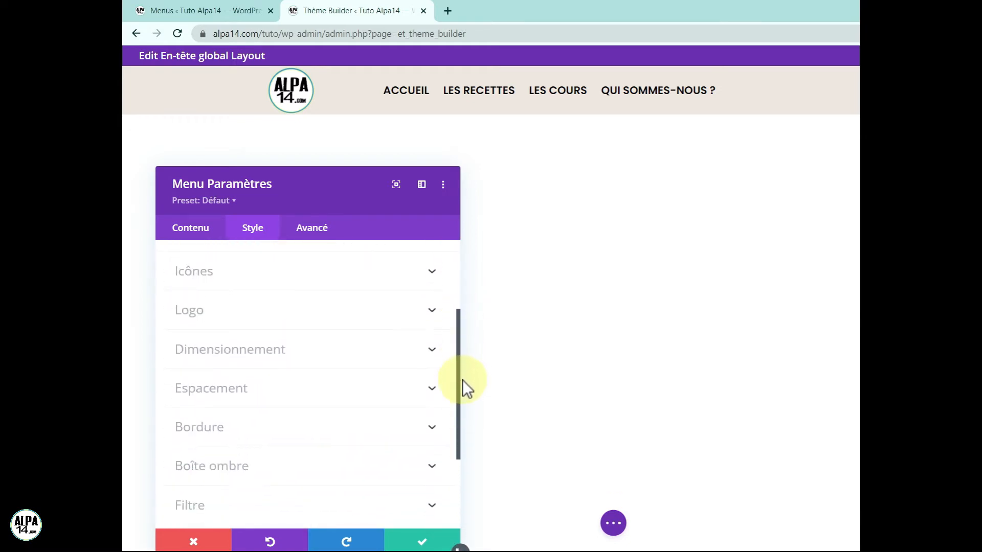
{"action": "left_click", "coordinate": [409, 389]}
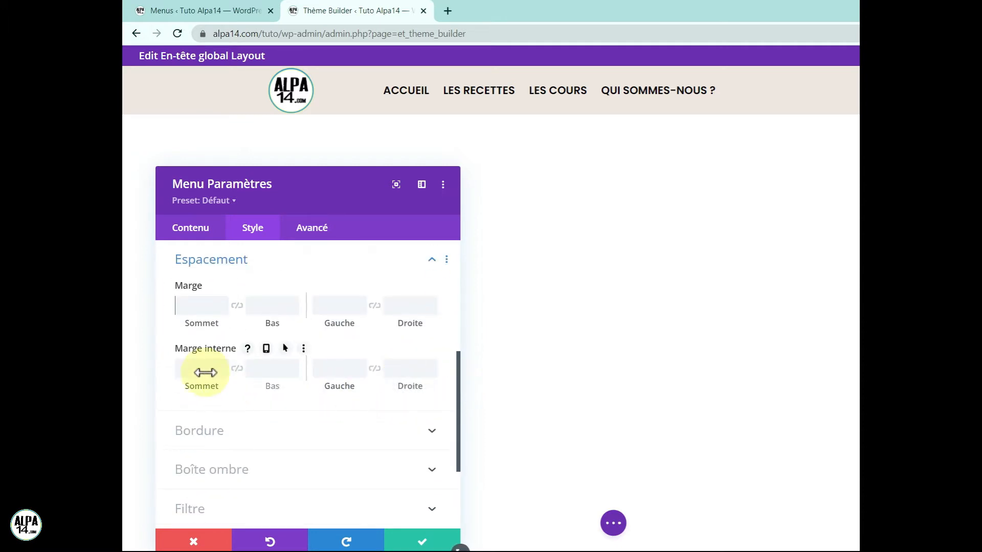
{"action": "left_click", "coordinate": [205, 369]}
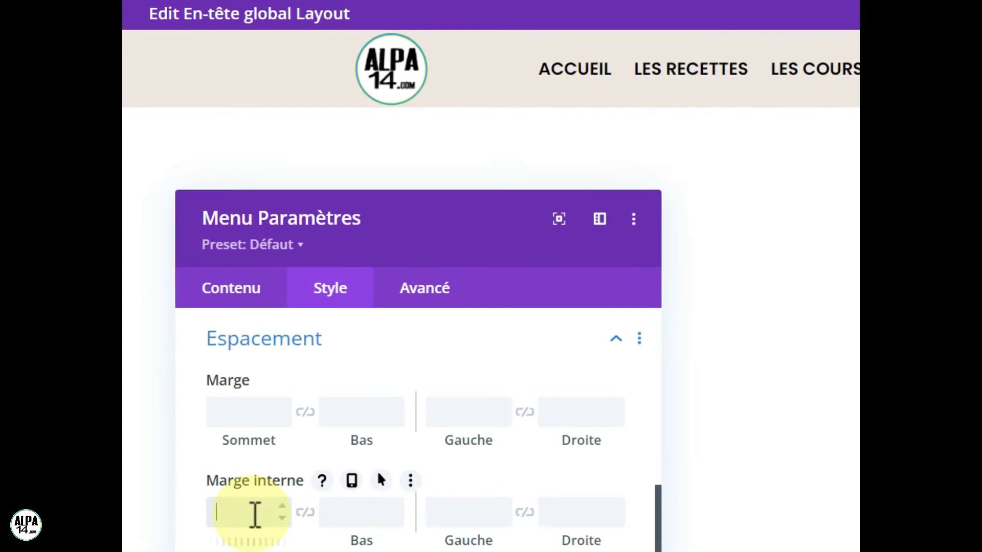
{"action": "type", "text": "5px"}
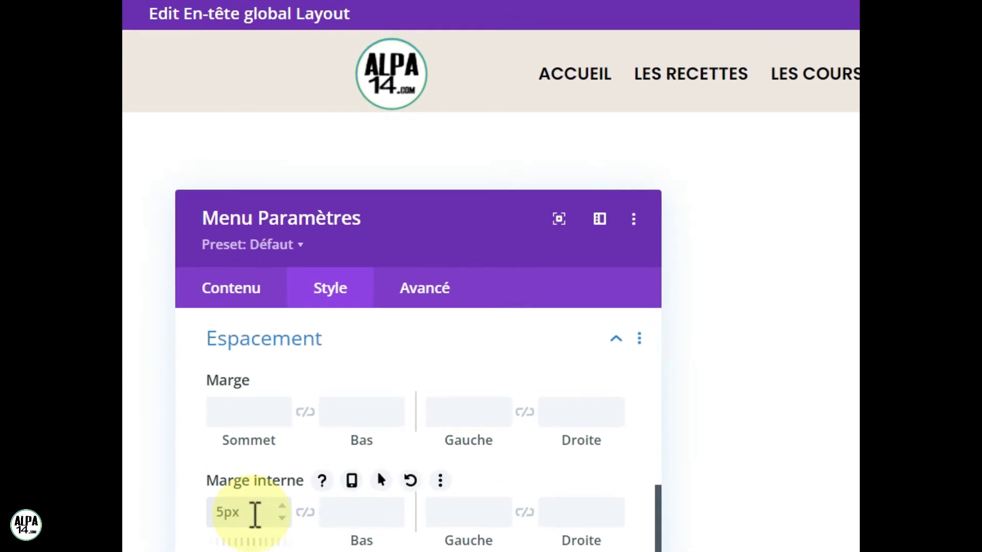
{"action": "left_click", "coordinate": [305, 512]}
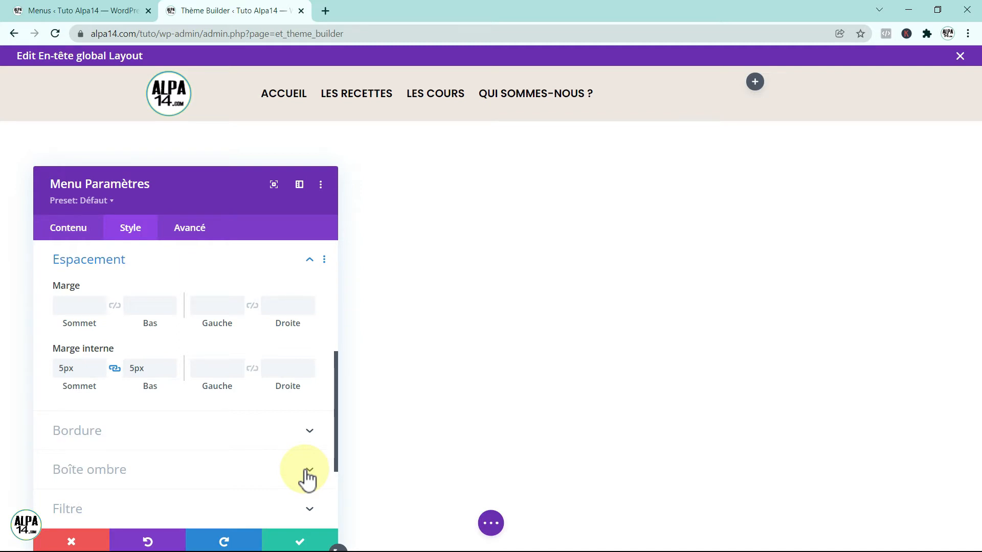
{"action": "left_click", "coordinate": [300, 542]}
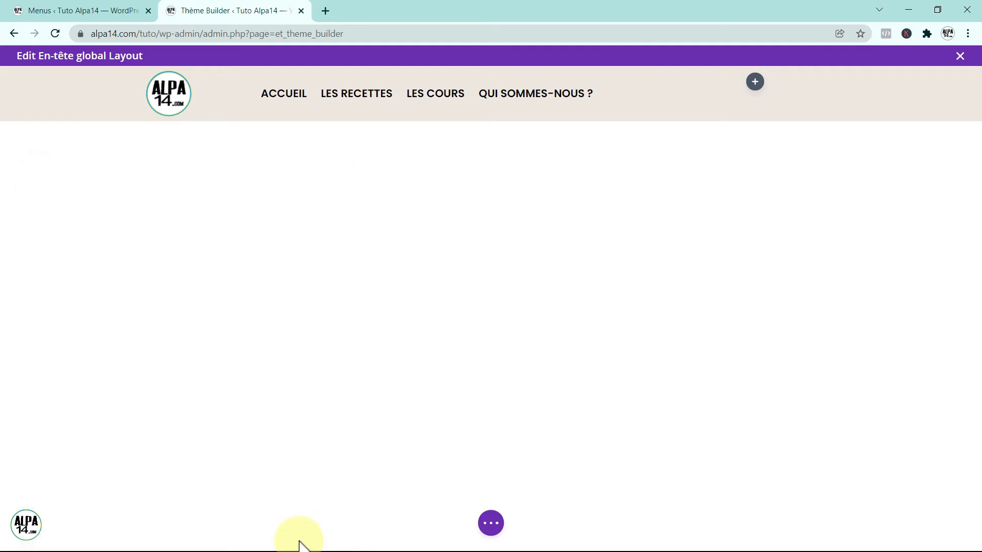
Search for "bouton" and insert the Bouton module in the row's narrow column
{"action": "left_click", "coordinate": [757, 83]}
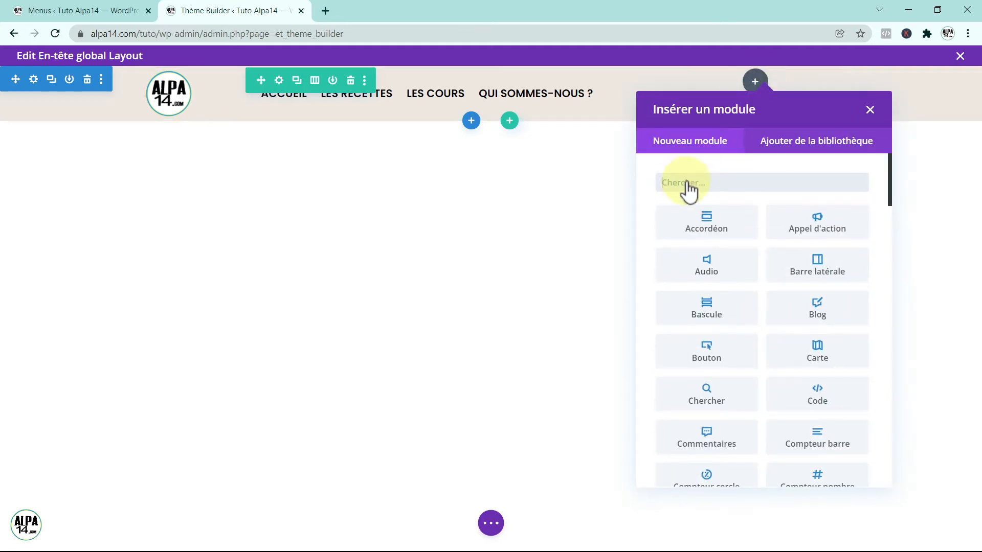
{"action": "type", "text": "bou"}
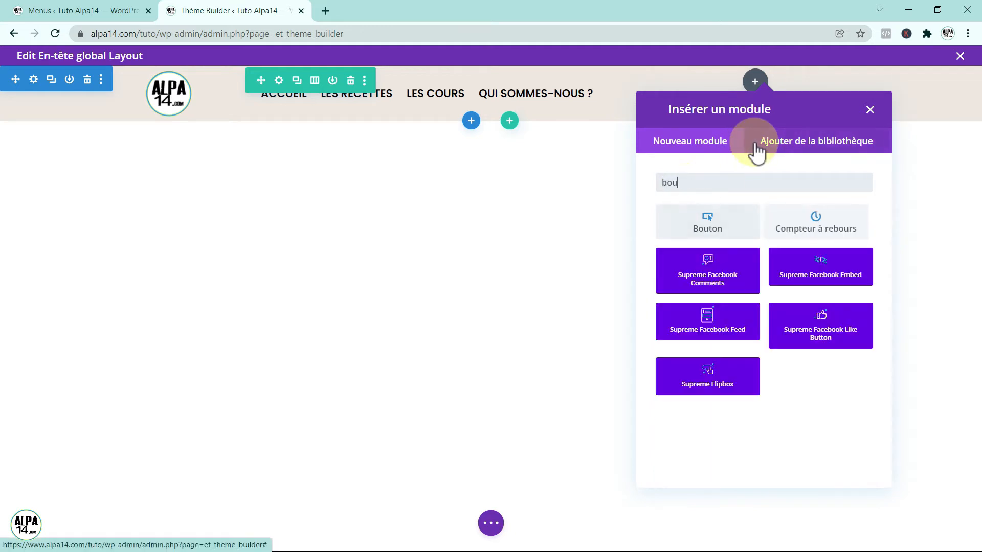
{"action": "type", "text": "ton"}
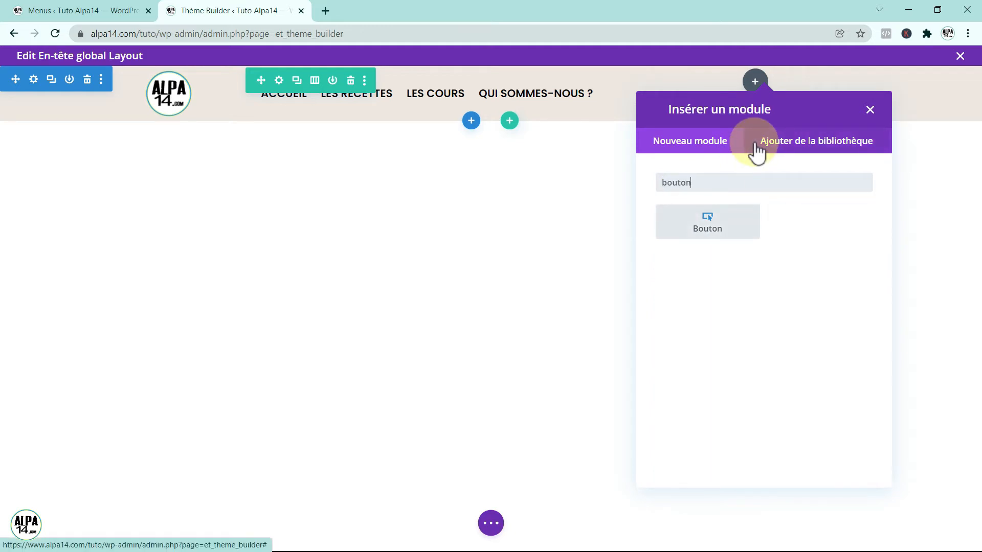
{"action": "left_click", "coordinate": [719, 224]}
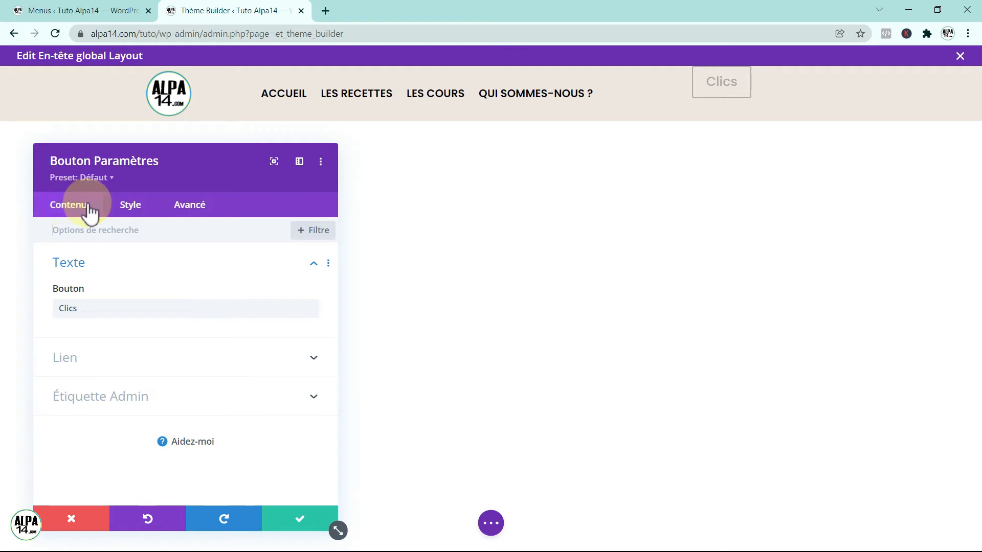
Replace the button's text with "Nos promotions"
{"action": "left_click", "coordinate": [100, 310]}
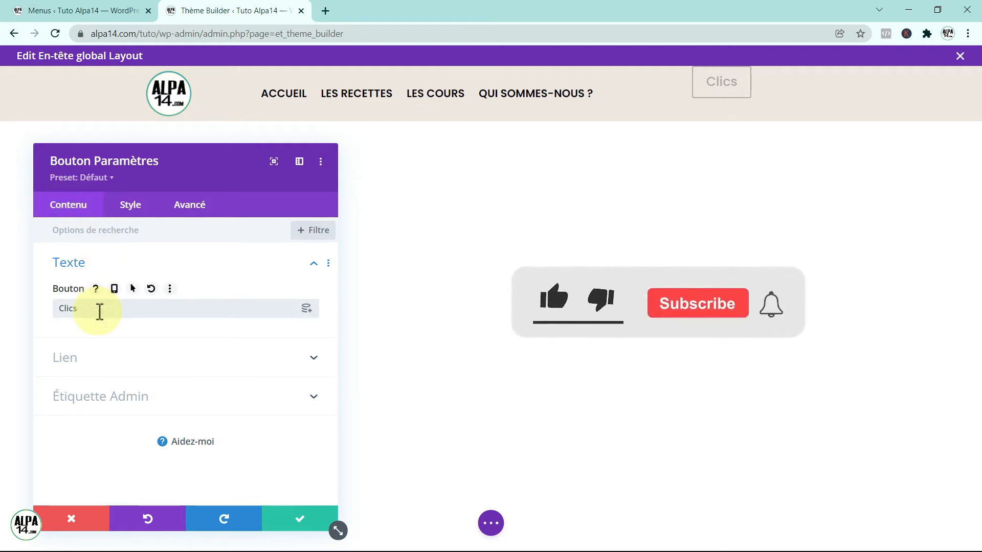
{"action": "key", "text": "BackSpace"}
{"action": "key", "text": "BackSpace"}
{"action": "key", "text": "BackSpace"}
{"action": "key", "text": "BackSpace"}
{"action": "key", "text": "BackSpace"}
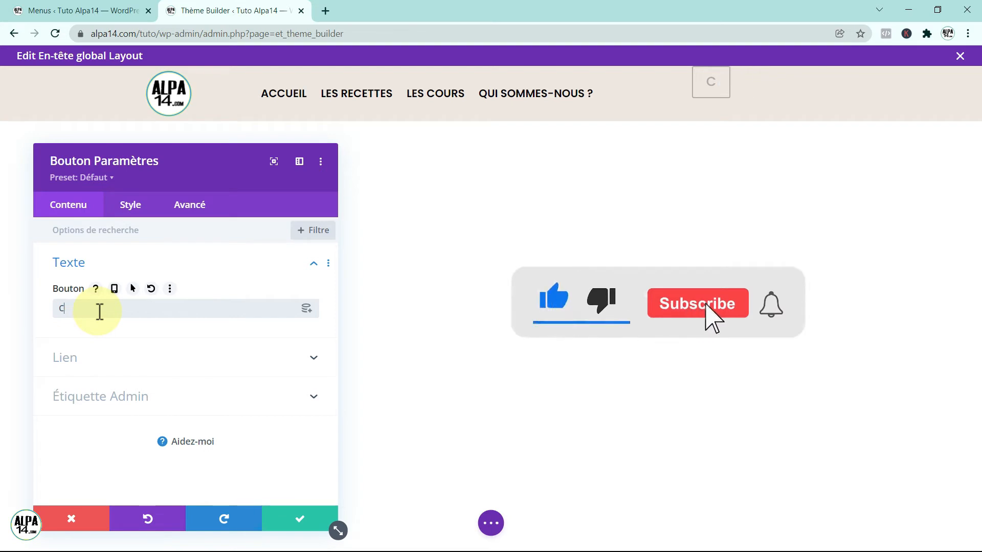
{"action": "type", "text": "Nos"}
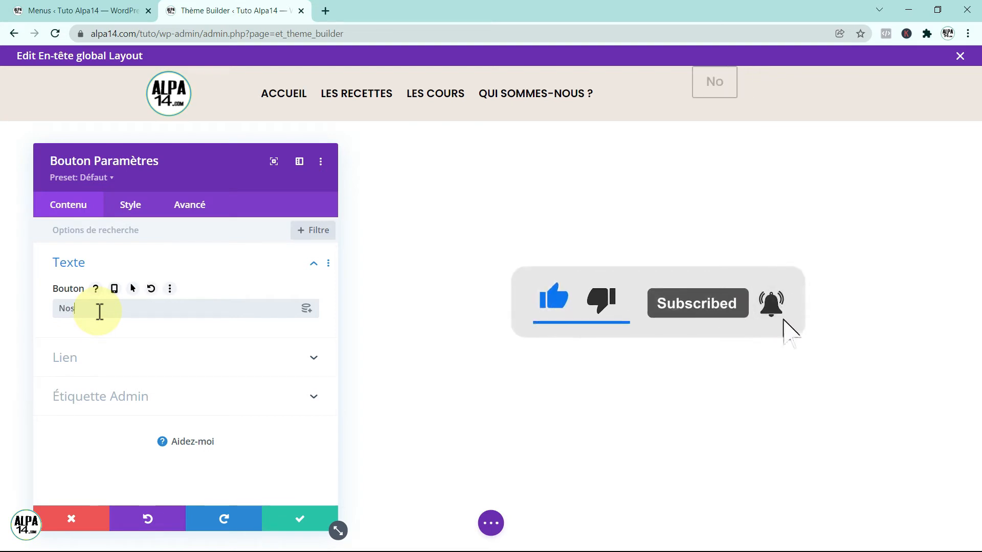
{"action": "type", "text": " promotions"}
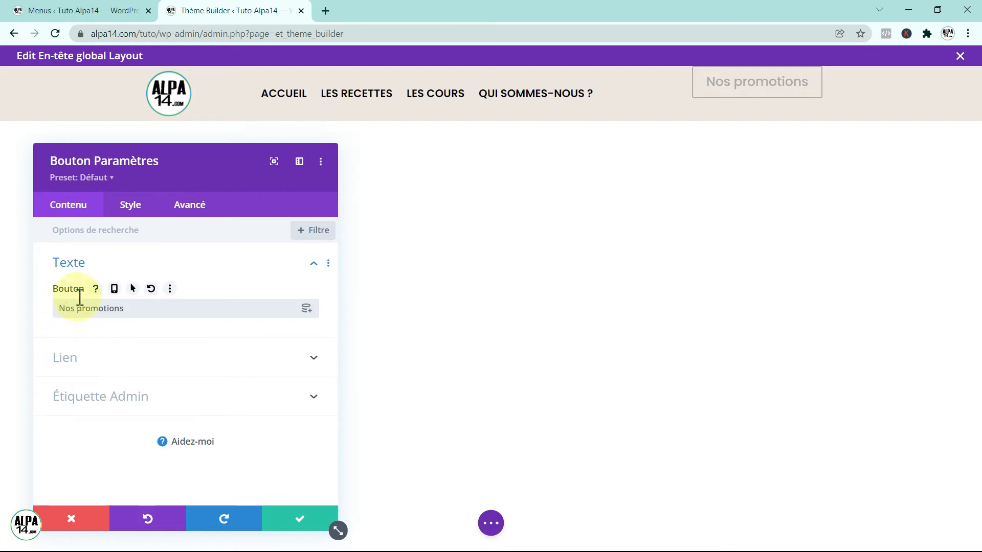
Enable custom styles for the button and set its text colour to white (#ffffff)
{"action": "left_click", "coordinate": [130, 206]}
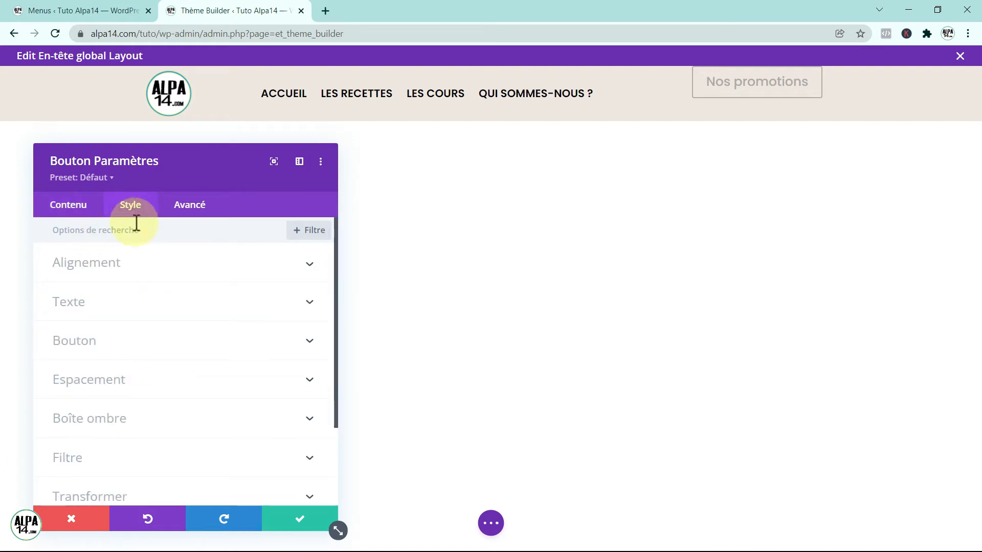
{"action": "left_click", "coordinate": [104, 340]}
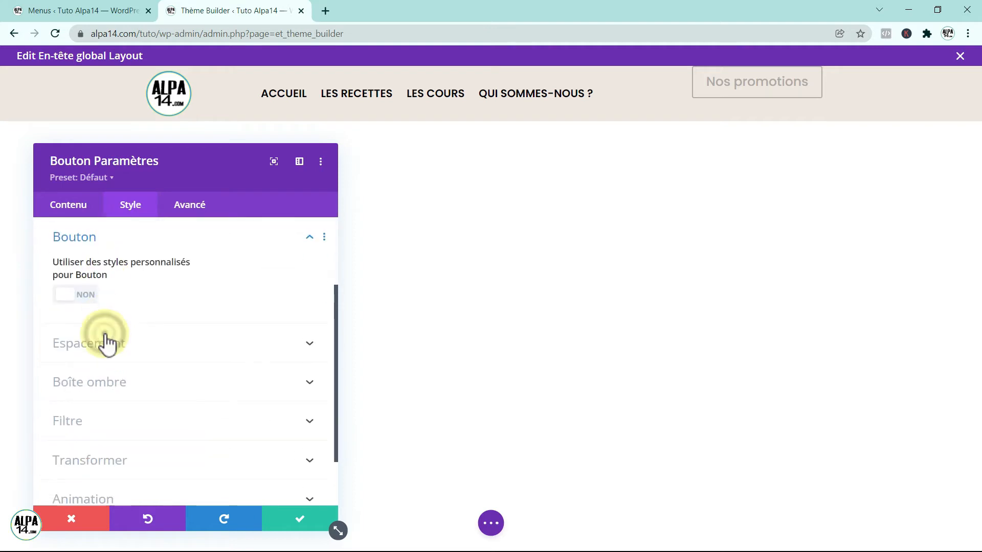
{"action": "left_click", "coordinate": [85, 295]}
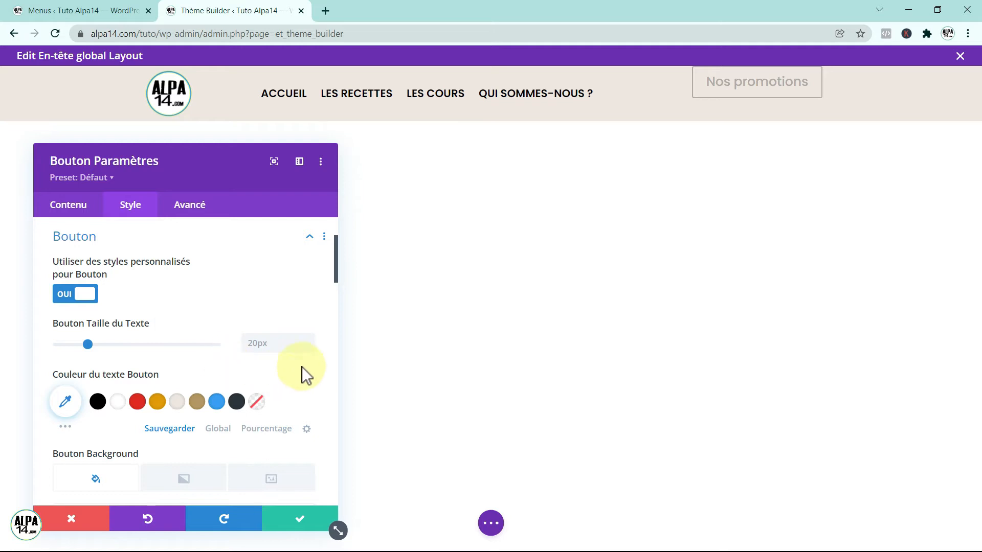
{"action": "left_click_drag", "start_coordinate": [338, 274], "coordinate": [342, 285]}
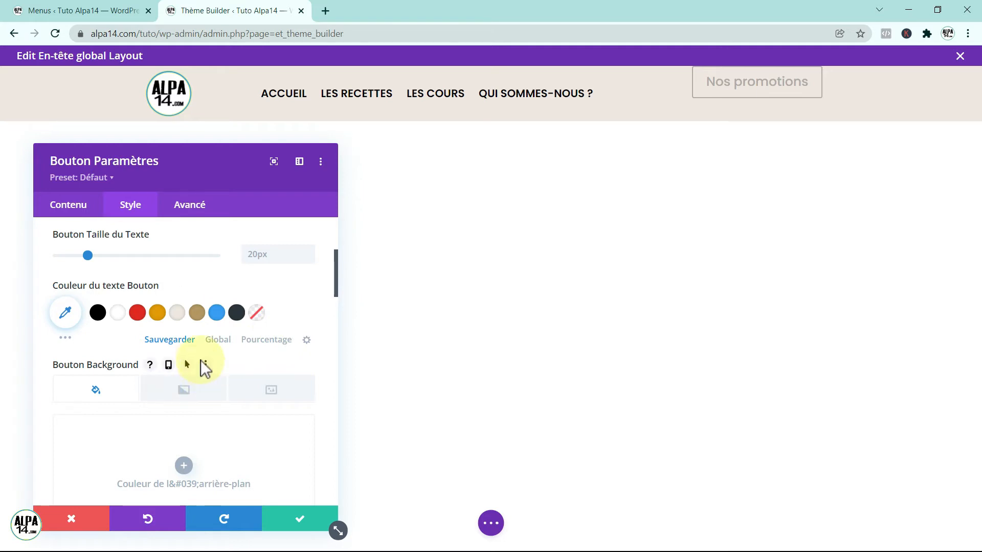
{"action": "left_click", "coordinate": [118, 313]}
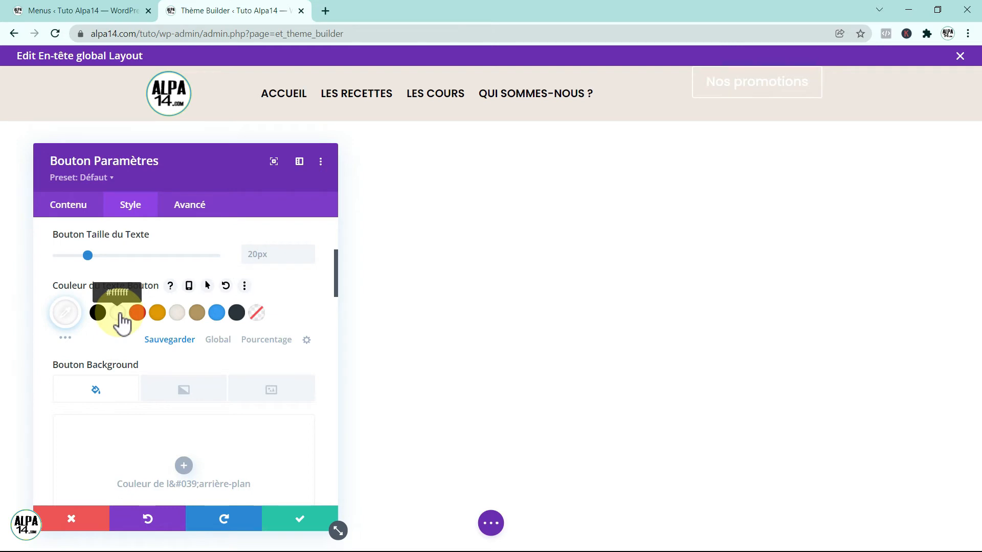
Set the button's background colour to dark slate #2b343b
{"action": "scroll", "coordinate": [337, 286], "scroll_direction": "down", "scroll_amount": 3}
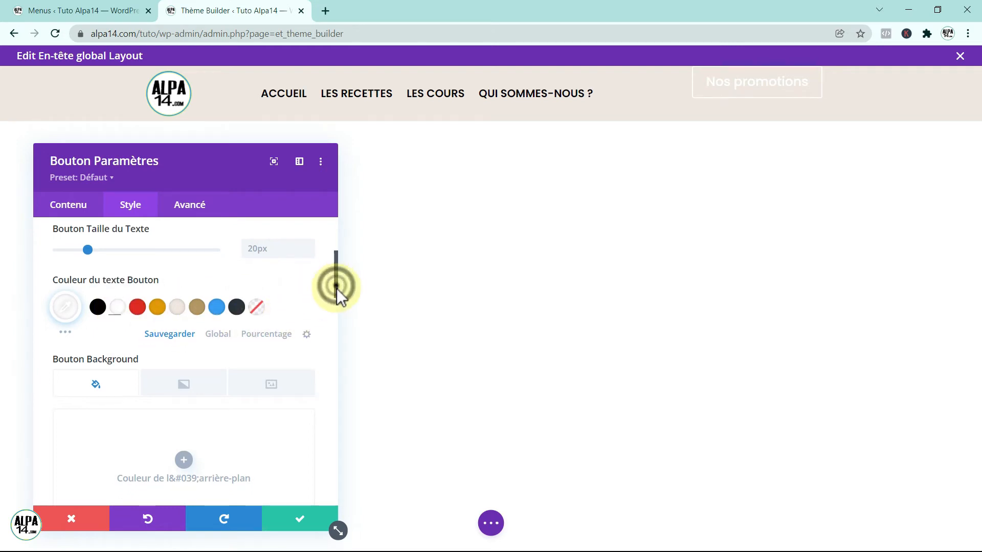
{"action": "mouse_move", "coordinate": [336, 302]}
{"action": "left_mouse_down"}
{"action": "mouse_move", "coordinate": [336, 321]}
{"action": "mouse_move", "coordinate": [332, 312]}
{"action": "left_mouse_up"}
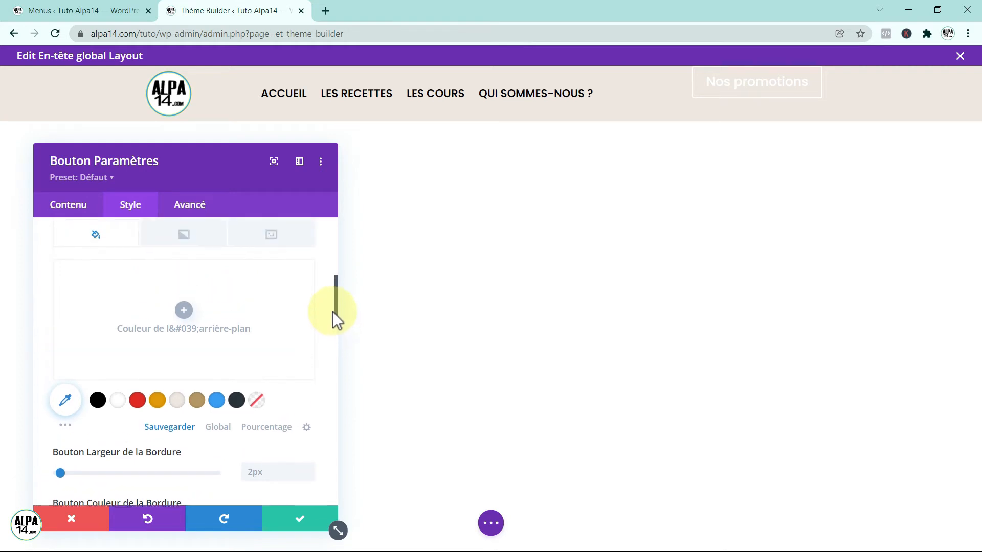
{"action": "left_click", "coordinate": [236, 402]}
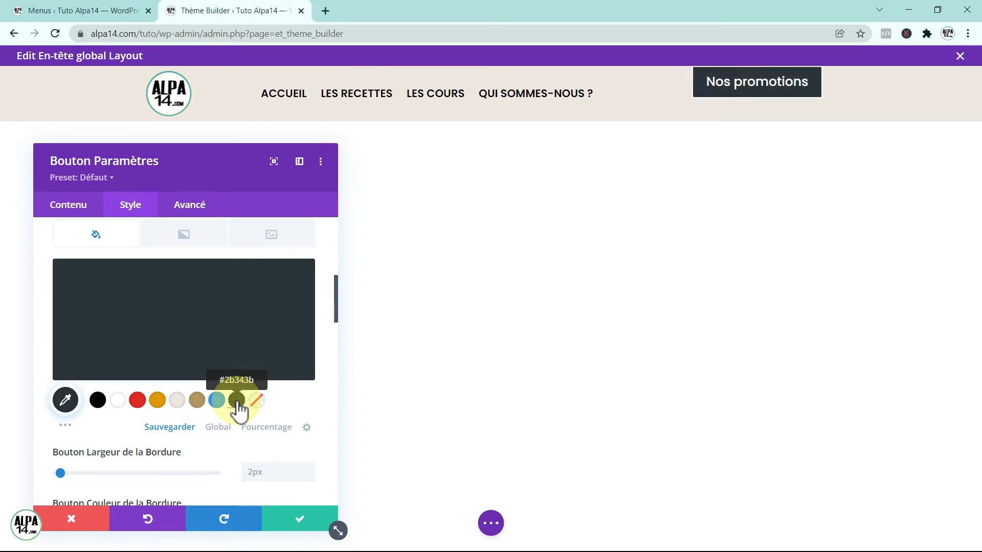
{"action": "left_click_drag", "start_coordinate": [237, 403], "coordinate": [219, 354]}
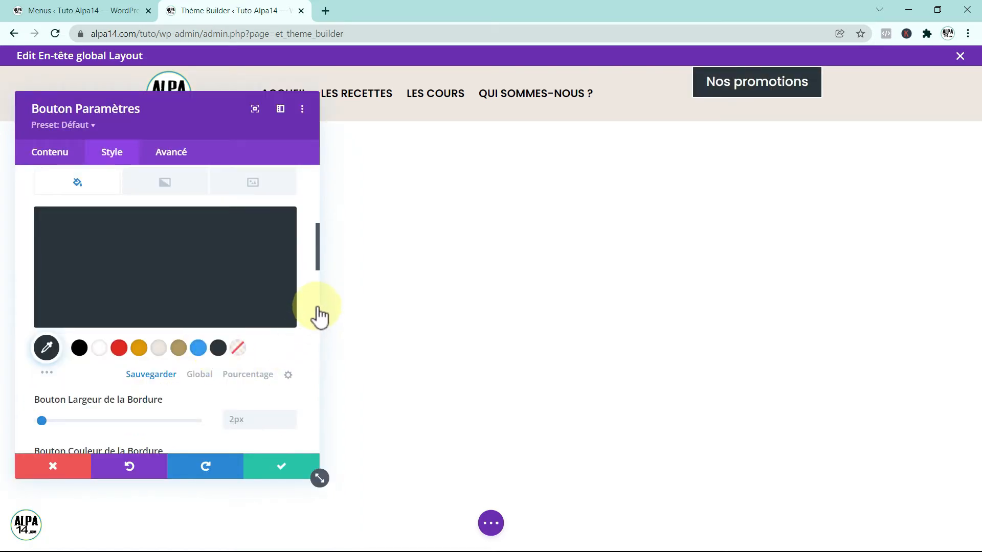
Set the button's border radius to 6px
{"action": "left_click_drag", "start_coordinate": [317, 258], "coordinate": [316, 301]}
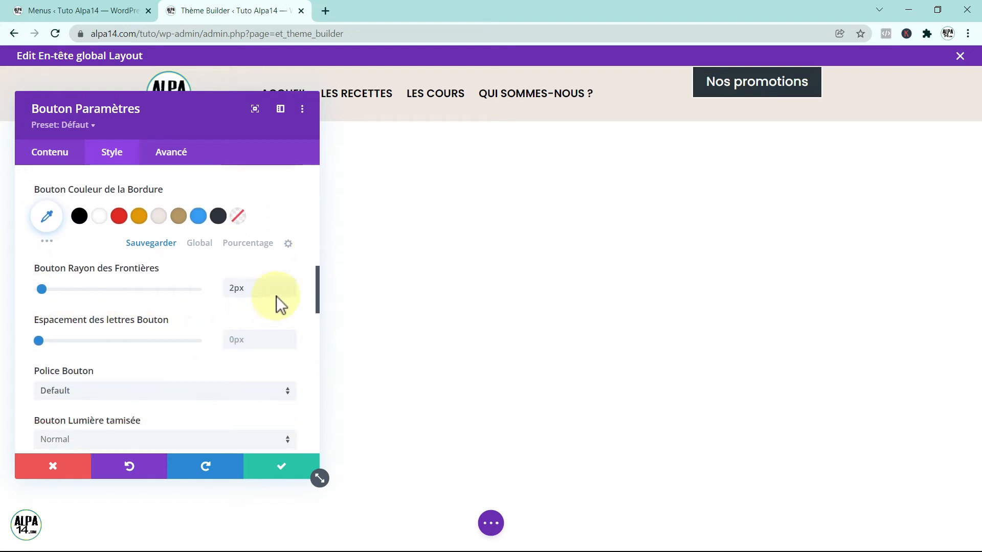
{"action": "left_click", "coordinate": [290, 284]}
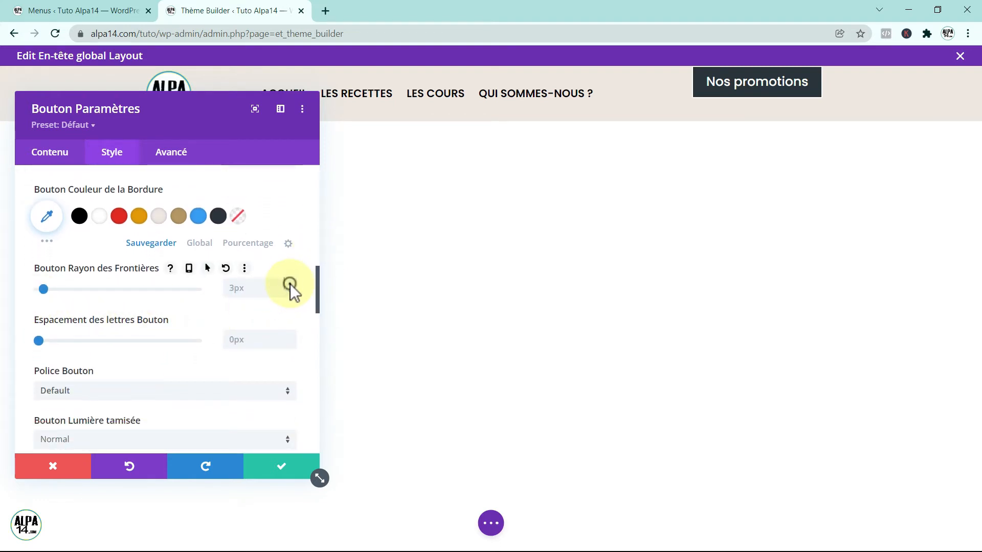
{"action": "left_click", "coordinate": [290, 284]}
{"action": "left_click", "coordinate": [290, 285]}
{"action": "left_click", "coordinate": [290, 284]}
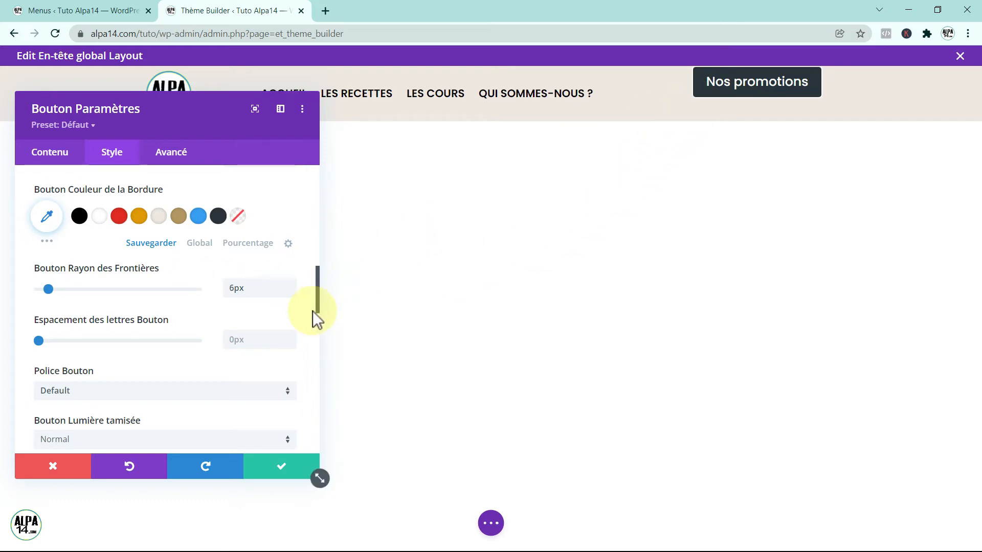
Make the button text uppercase and set its text size to 18px
{"action": "left_click_drag", "start_coordinate": [318, 302], "coordinate": [314, 329]}
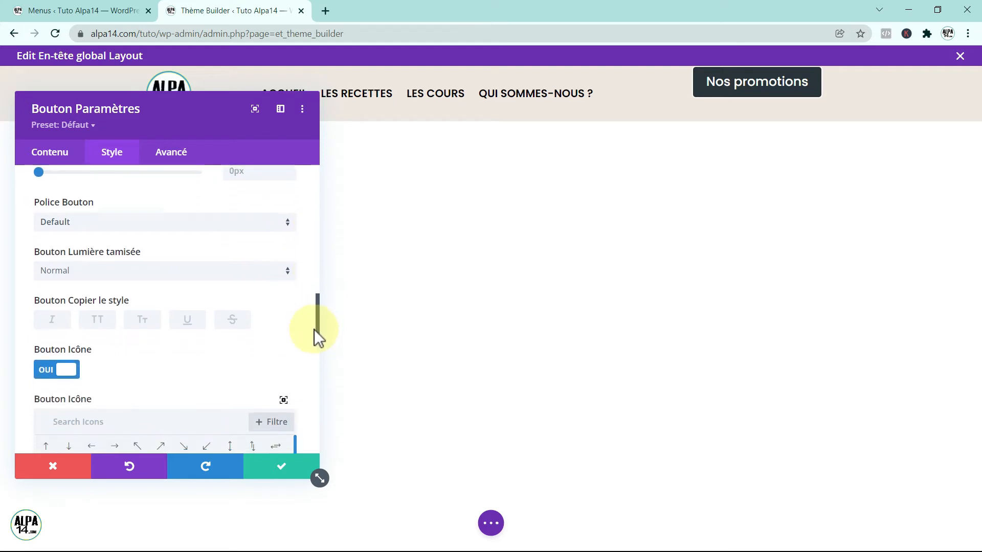
{"action": "left_click", "coordinate": [100, 322]}
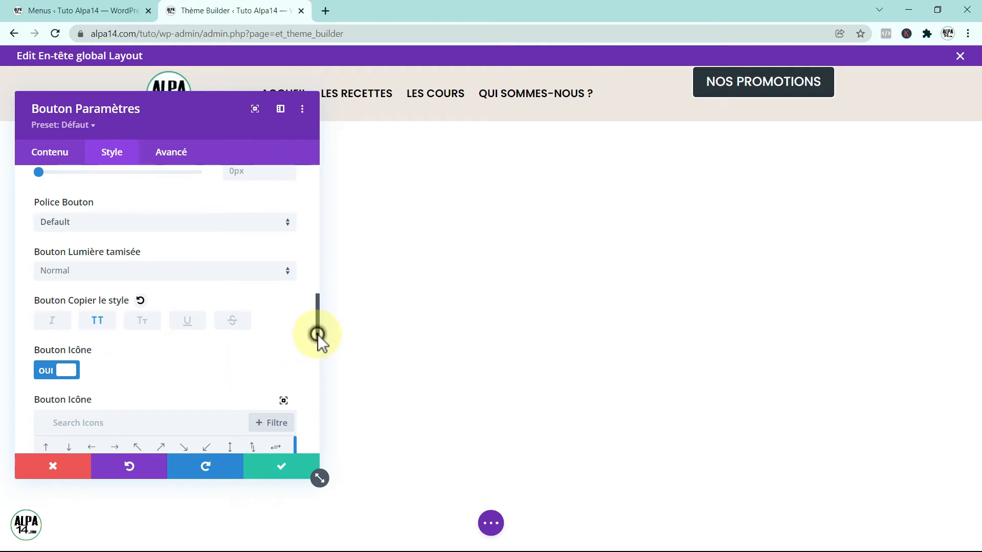
{"action": "left_click_drag", "start_coordinate": [318, 335], "coordinate": [334, 229]}
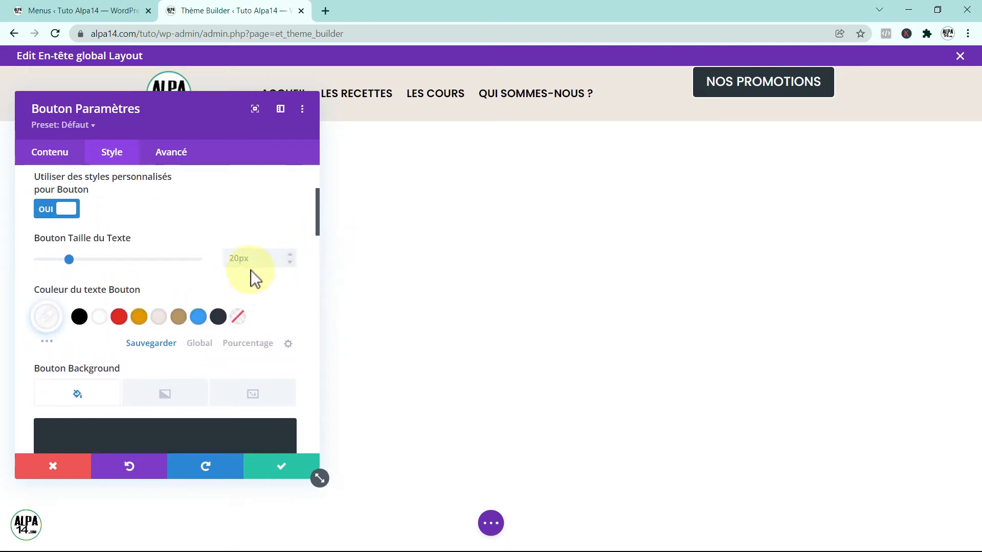
{"action": "left_click", "coordinate": [291, 264]}
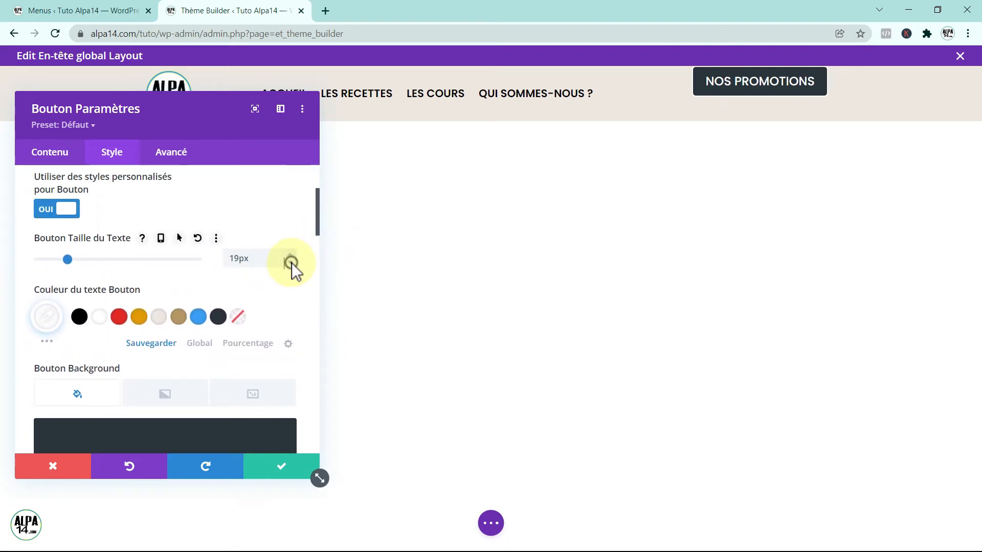
{"action": "left_click", "coordinate": [290, 262]}
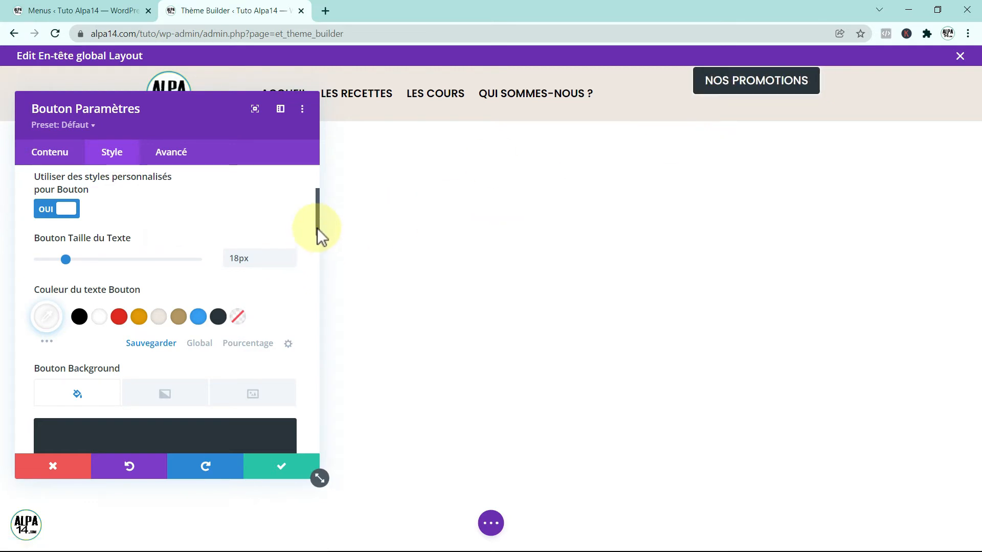
Centre the button within its column using the button alignment setting
{"action": "scroll", "coordinate": [317, 228], "scroll_direction": "up", "scroll_amount": 3}
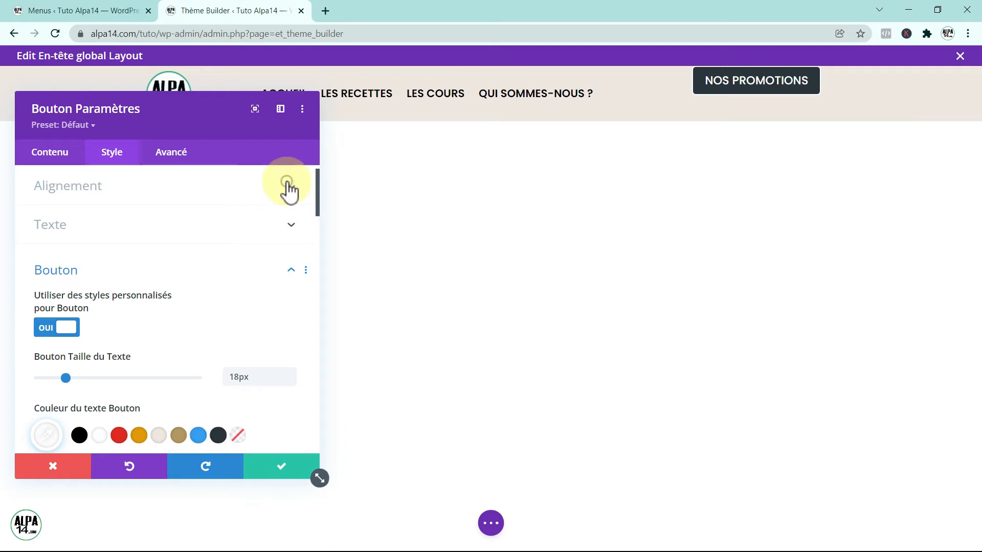
{"action": "left_click", "coordinate": [288, 187]}
{"action": "left_click", "coordinate": [172, 257]}
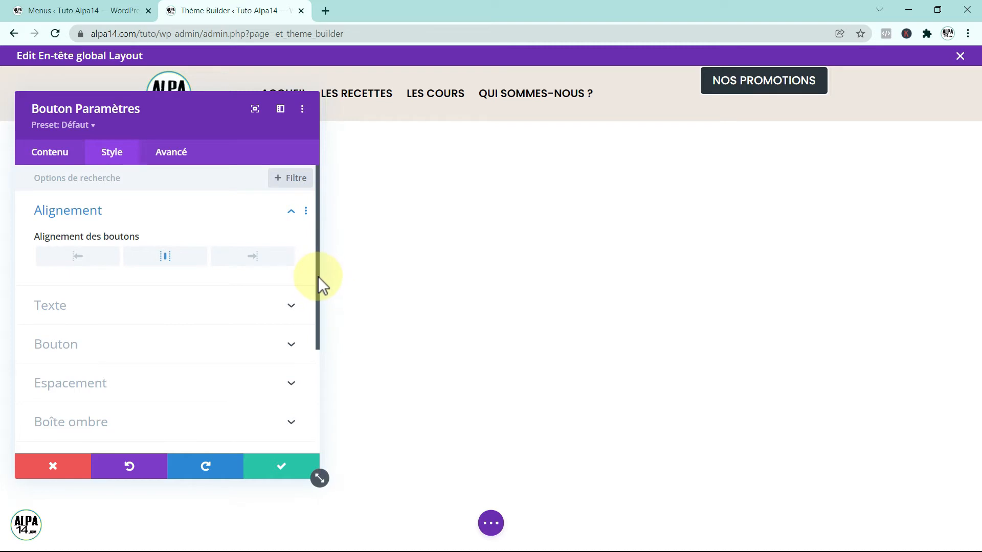
Set the button's top and bottom margins to 20px, linked together
{"action": "left_click_drag", "start_coordinate": [320, 281], "coordinate": [321, 286]}
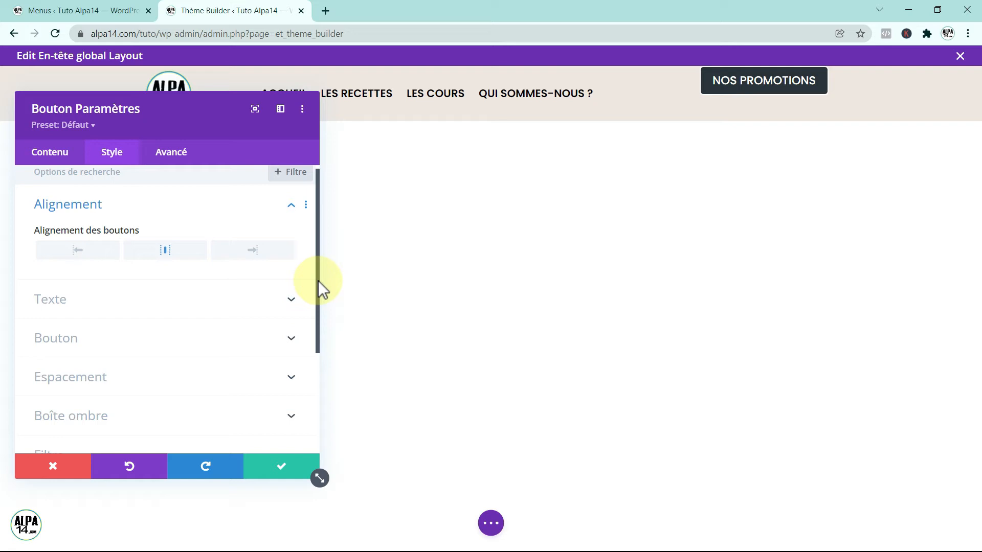
{"action": "left_click_drag", "start_coordinate": [323, 289], "coordinate": [323, 342]}
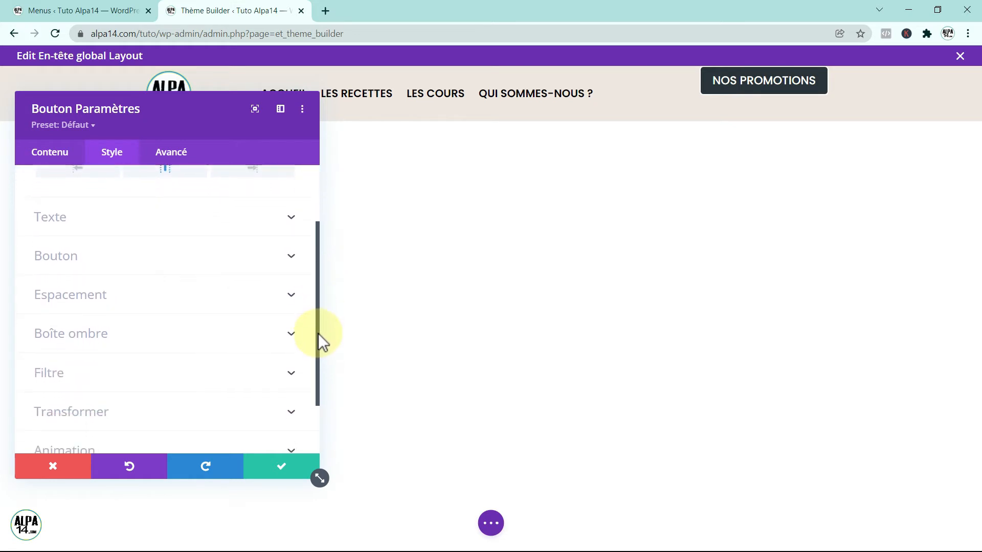
{"action": "left_click", "coordinate": [274, 295]}
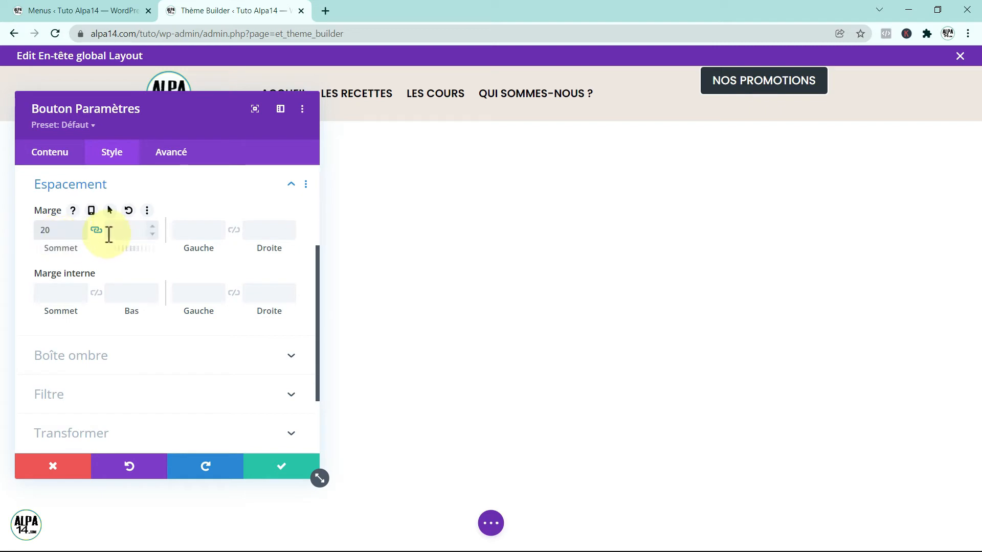
{"action": "type", "text": "px"}
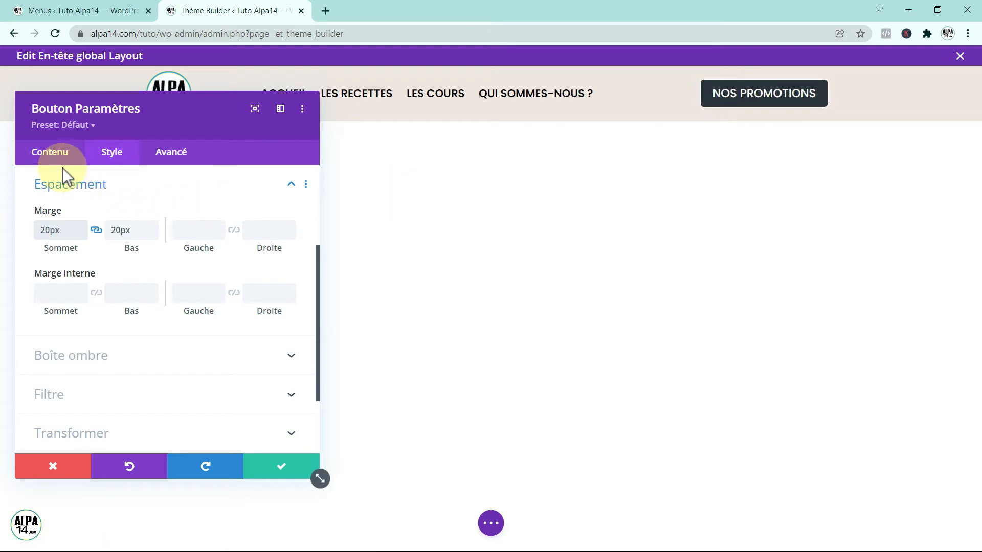
Set the button's link URL to the placeholder "#" and save the module settings
{"action": "left_click", "coordinate": [40, 155]}
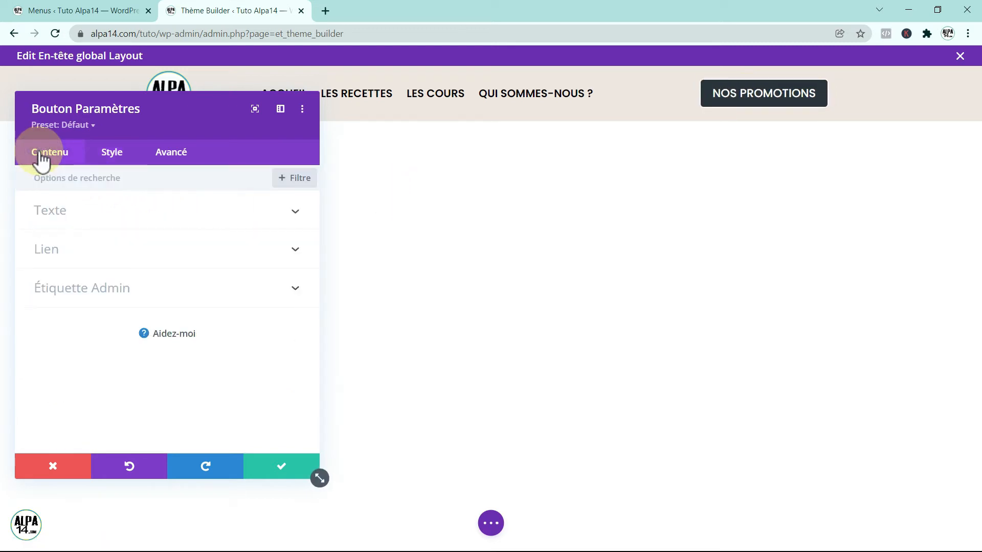
{"action": "left_click", "coordinate": [66, 259]}
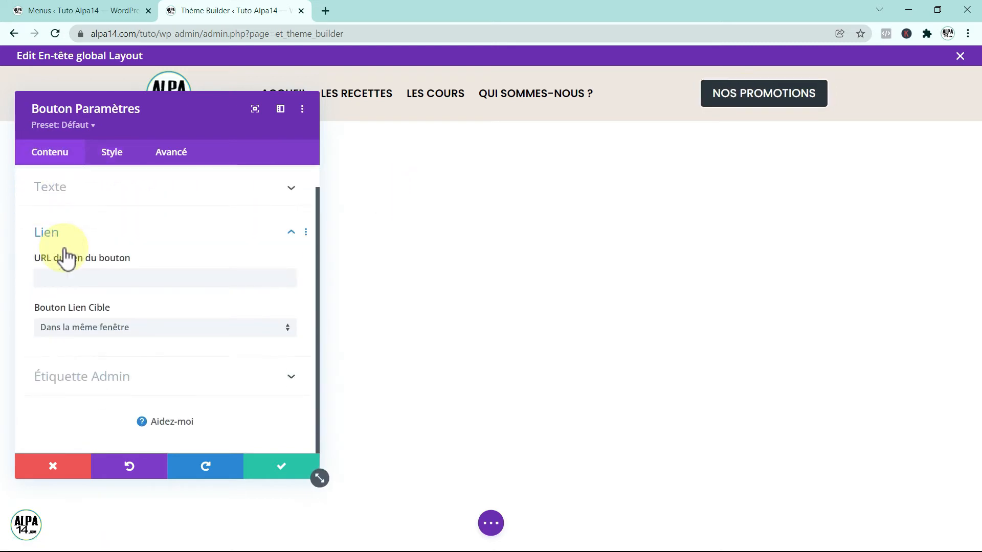
{"action": "left_click", "coordinate": [55, 281]}
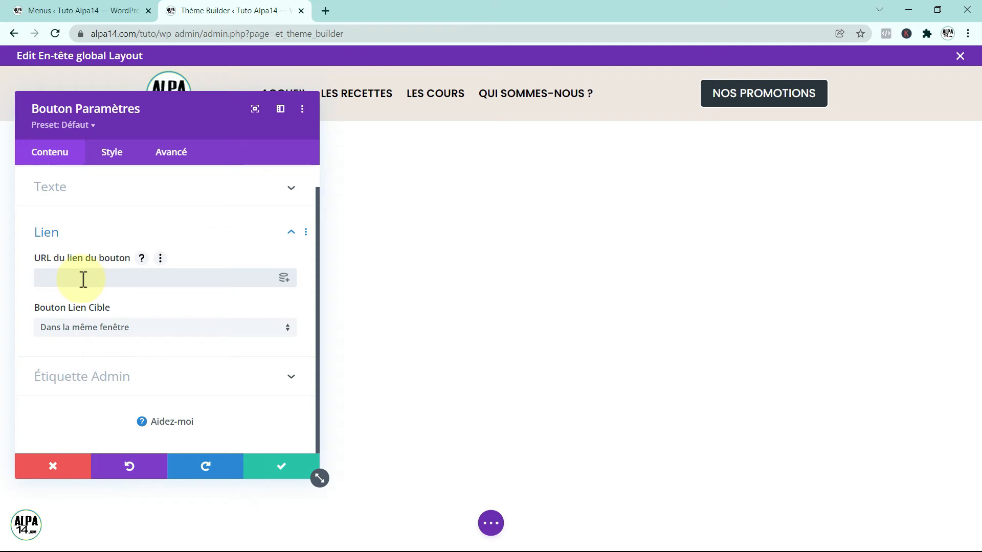
{"action": "type", "text": "#"}
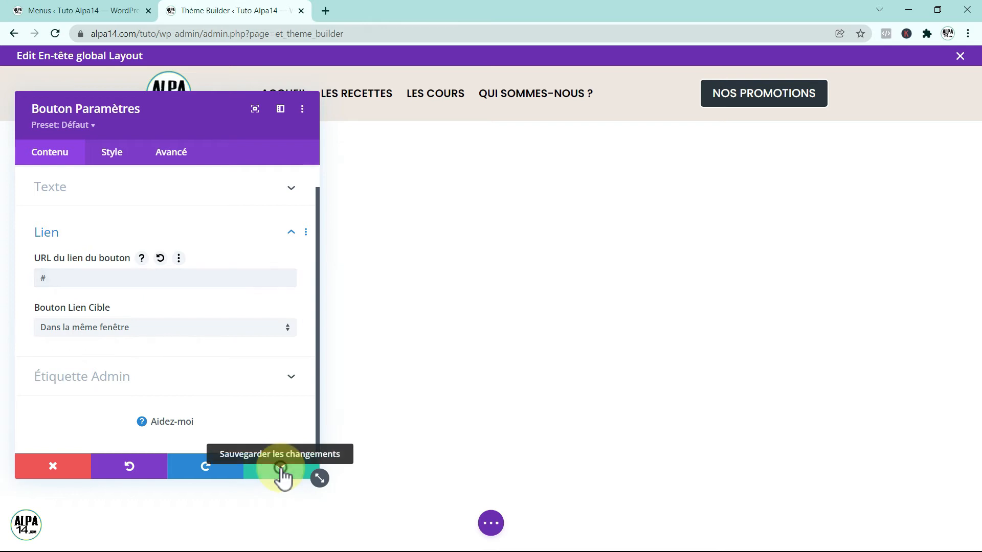
{"action": "left_click", "coordinate": [281, 470]}
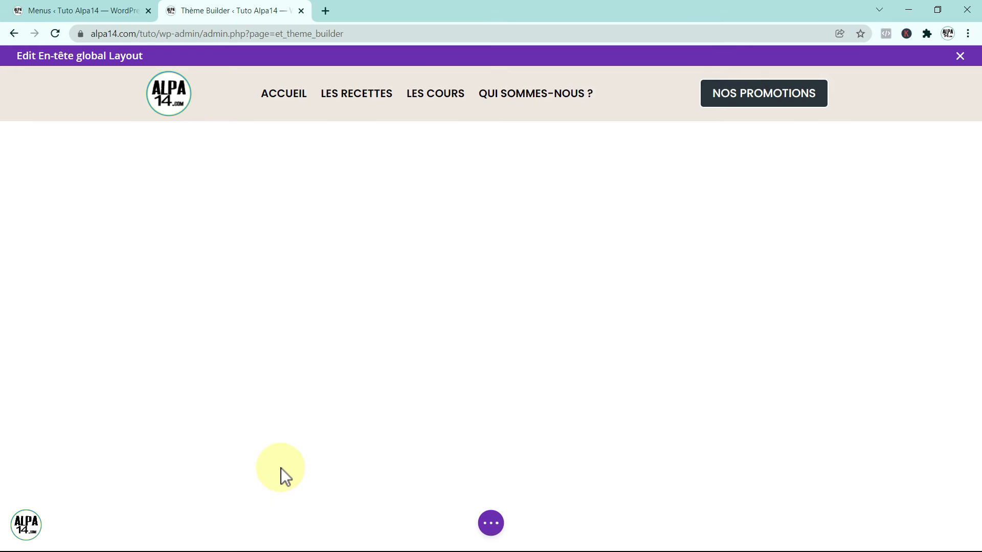
Preview the header in phone view and expand its mobile menu to check the entries
{"action": "left_click", "coordinate": [490, 523]}
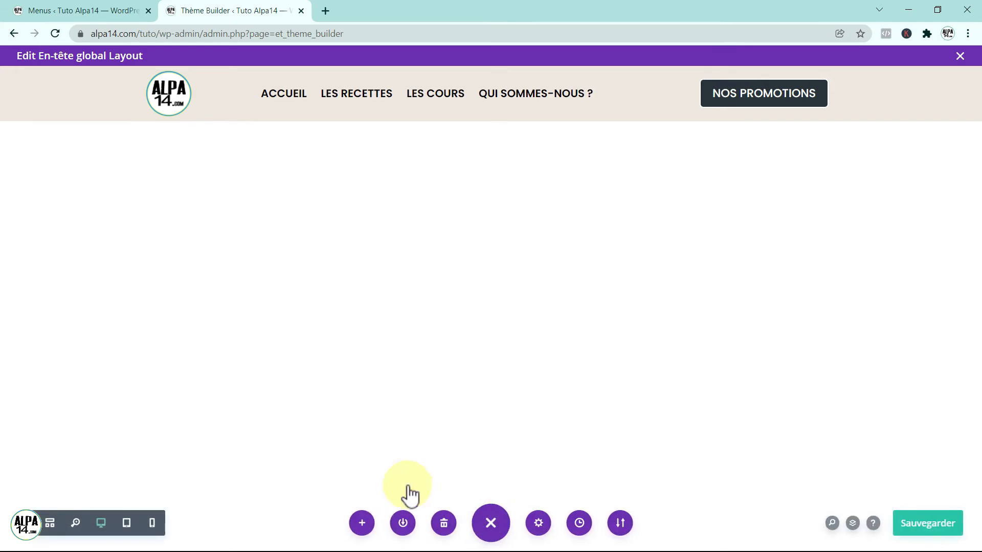
{"action": "left_click", "coordinate": [153, 523]}
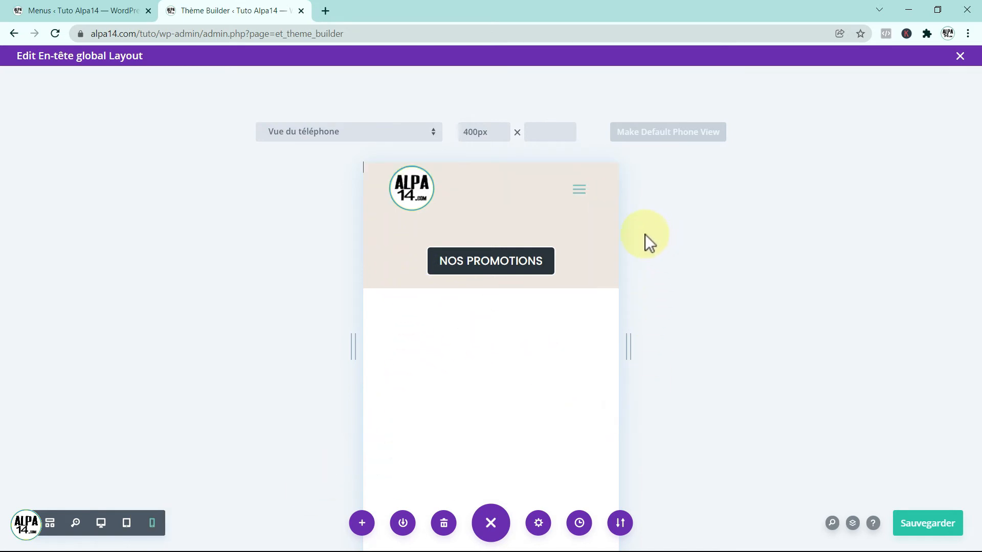
{"action": "left_click", "coordinate": [580, 194]}
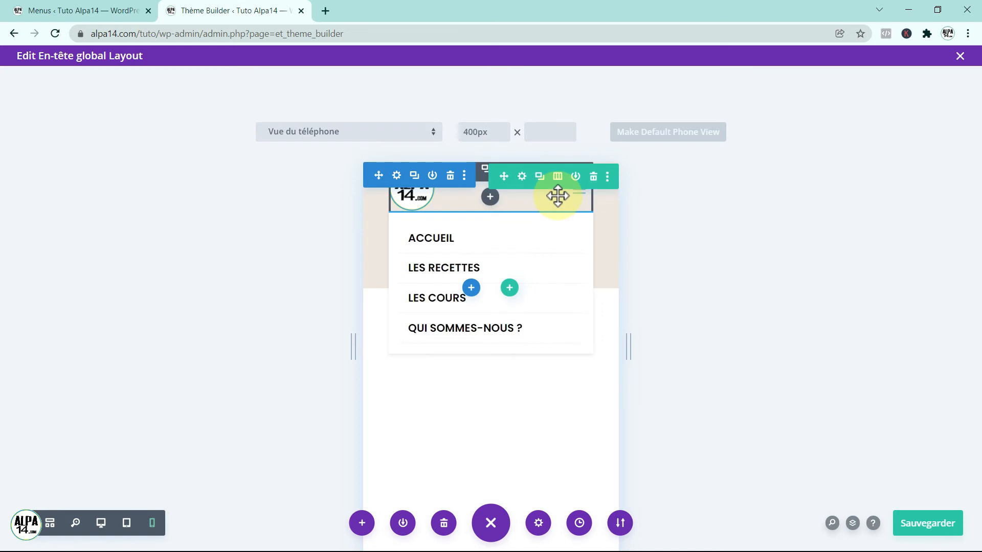
Collapse the mobile menu and set the menu module's hamburger icon colour to black while in phone view
{"action": "left_click", "coordinate": [579, 197]}
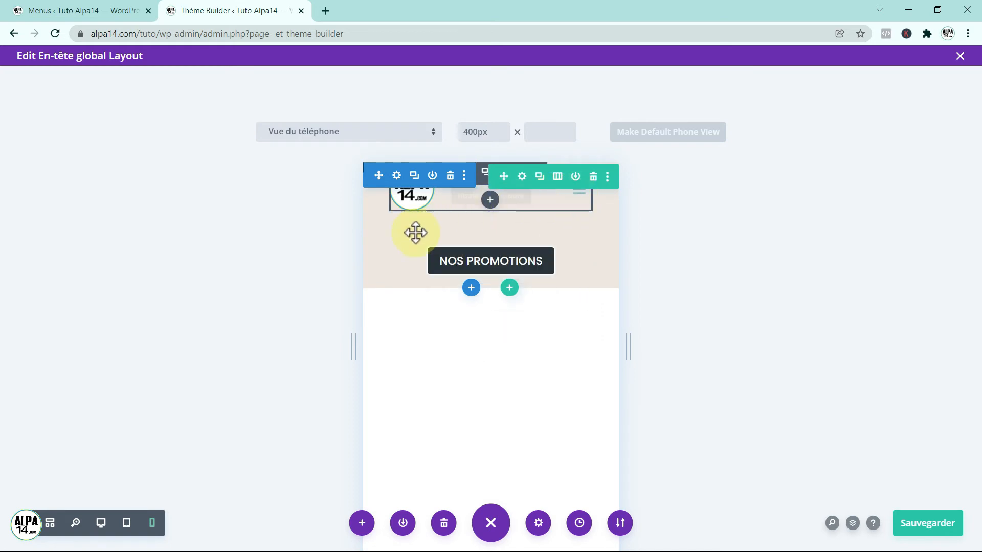
{"action": "left_click", "coordinate": [51, 523]}
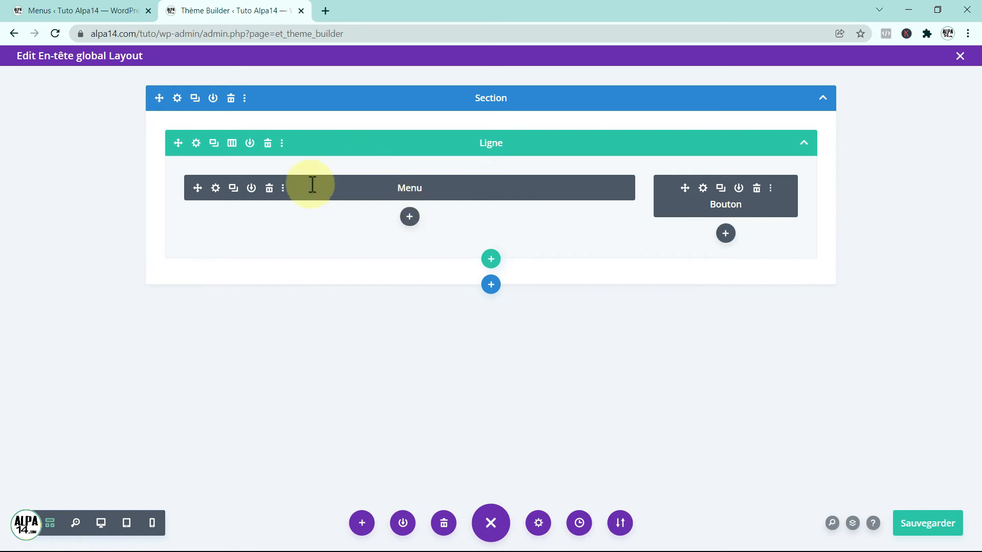
{"action": "left_click", "coordinate": [215, 188]}
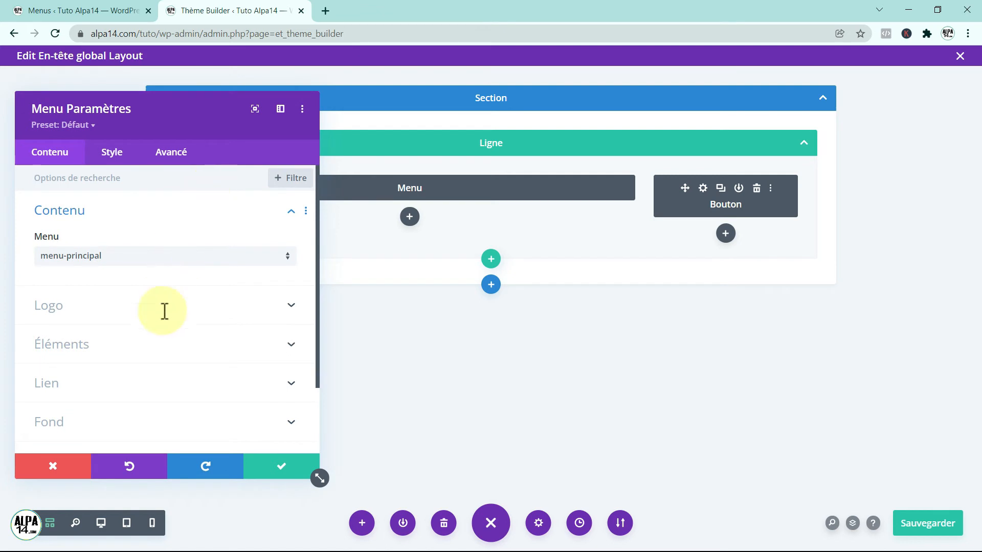
{"action": "key", "text": "ctrl+s"}
{"action": "left_click", "coordinate": [152, 522]}
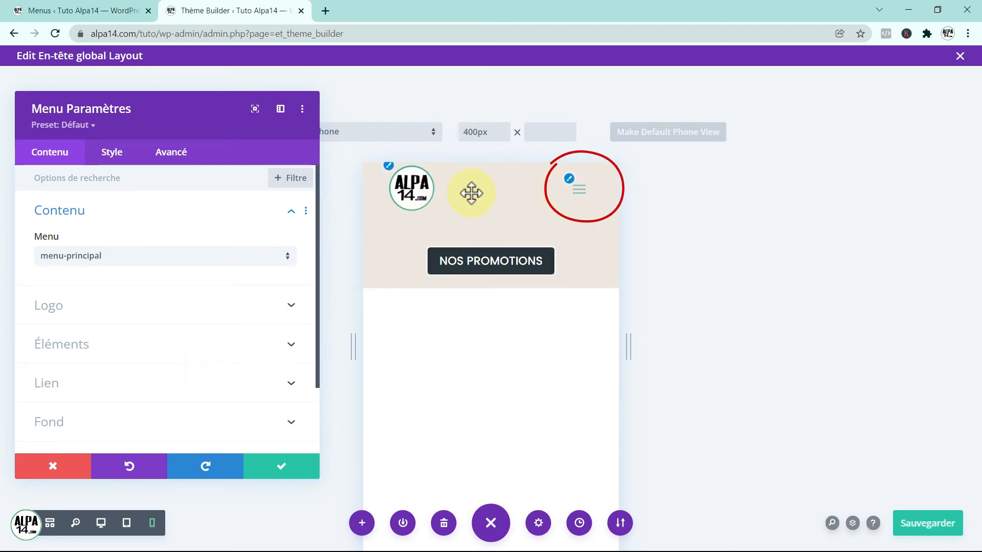
{"action": "left_click", "coordinate": [568, 190]}
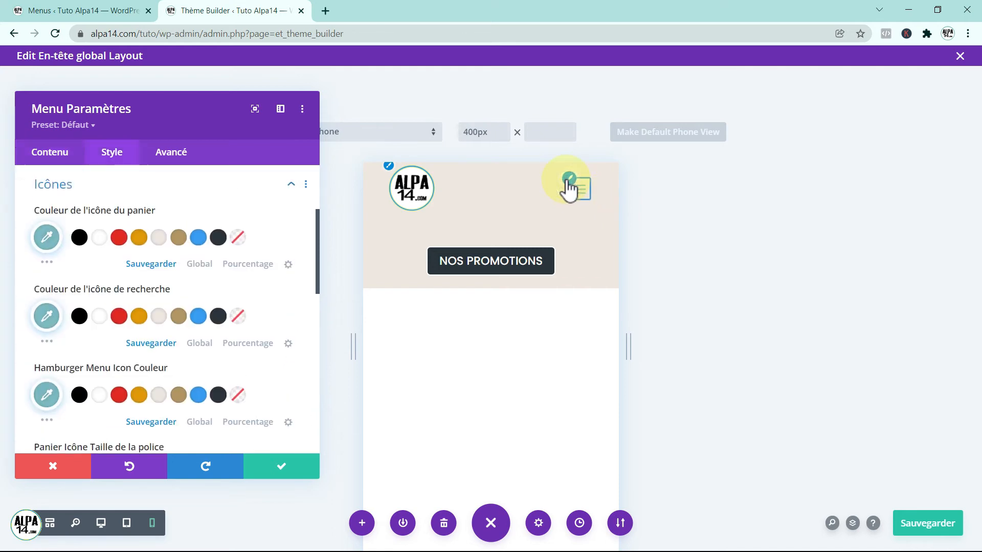
{"action": "left_click_drag", "start_coordinate": [318, 247], "coordinate": [322, 281]}
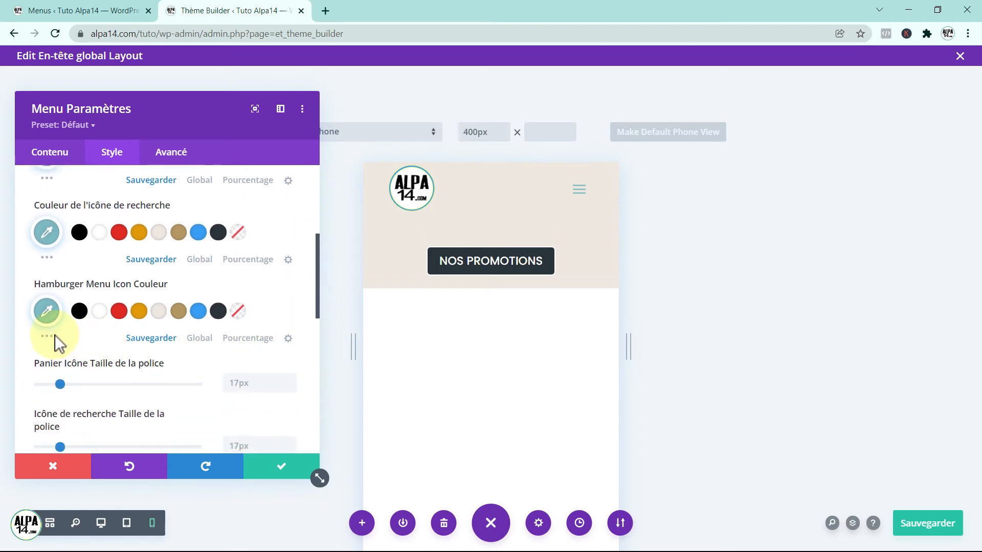
{"action": "left_click", "coordinate": [80, 312]}
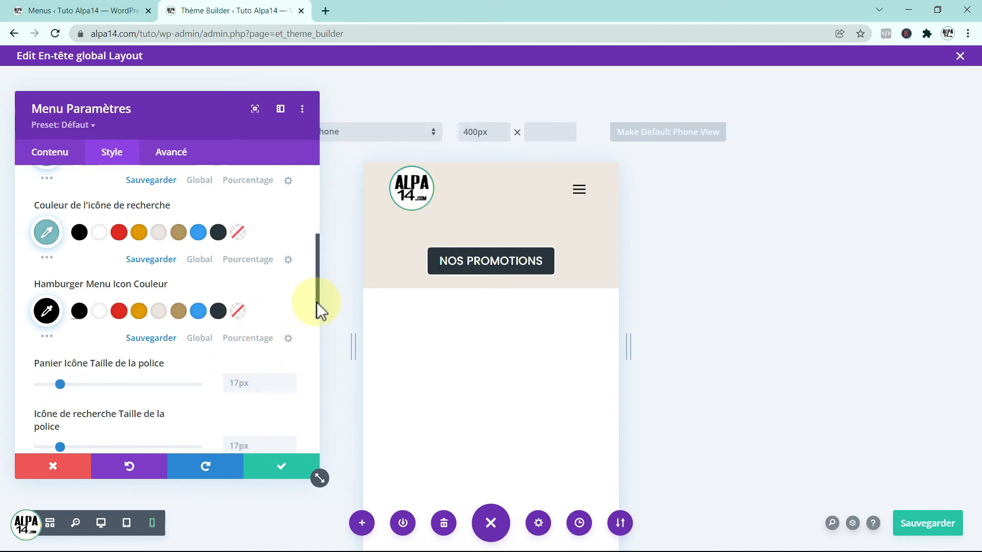
Increase the hamburger menu icon size to 55px and check it in tablet view
{"action": "left_click_drag", "start_coordinate": [317, 311], "coordinate": [324, 343]}
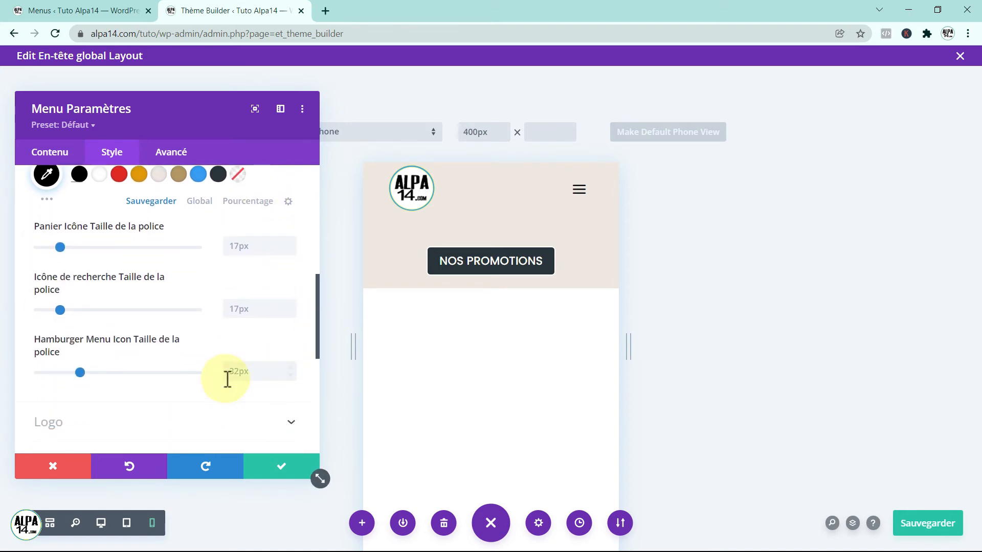
{"action": "left_click_drag", "start_coordinate": [79, 373], "coordinate": [112, 379]}
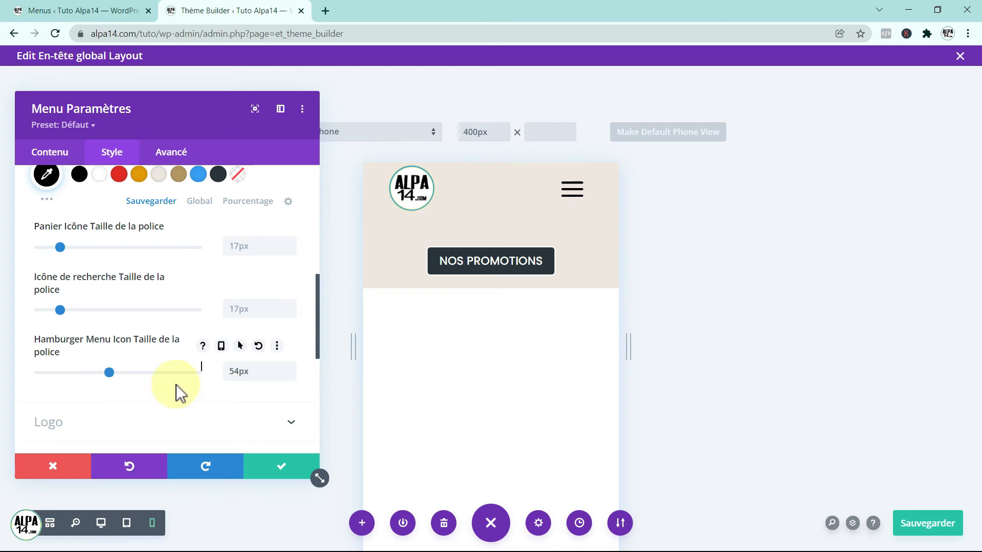
{"action": "left_click", "coordinate": [290, 367]}
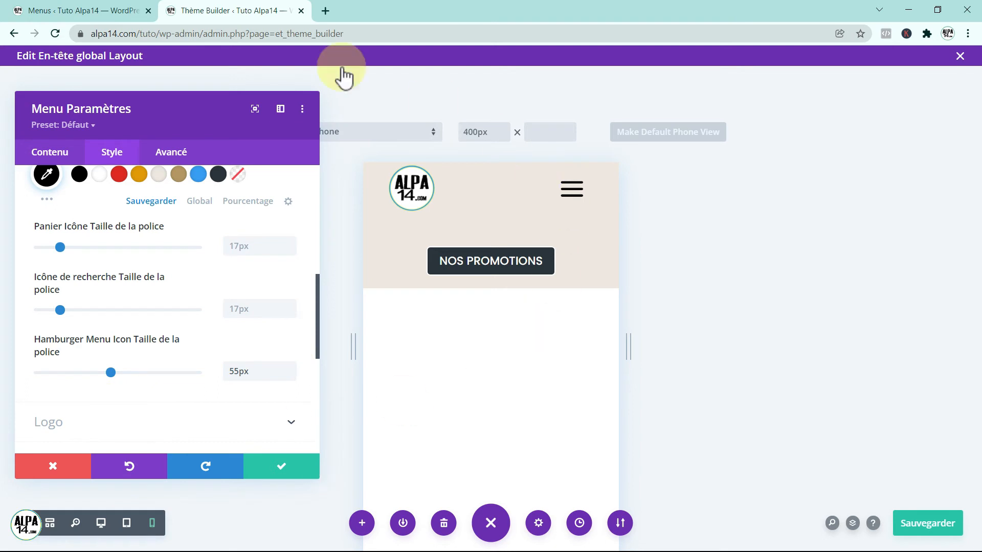
{"action": "left_click", "coordinate": [127, 526]}
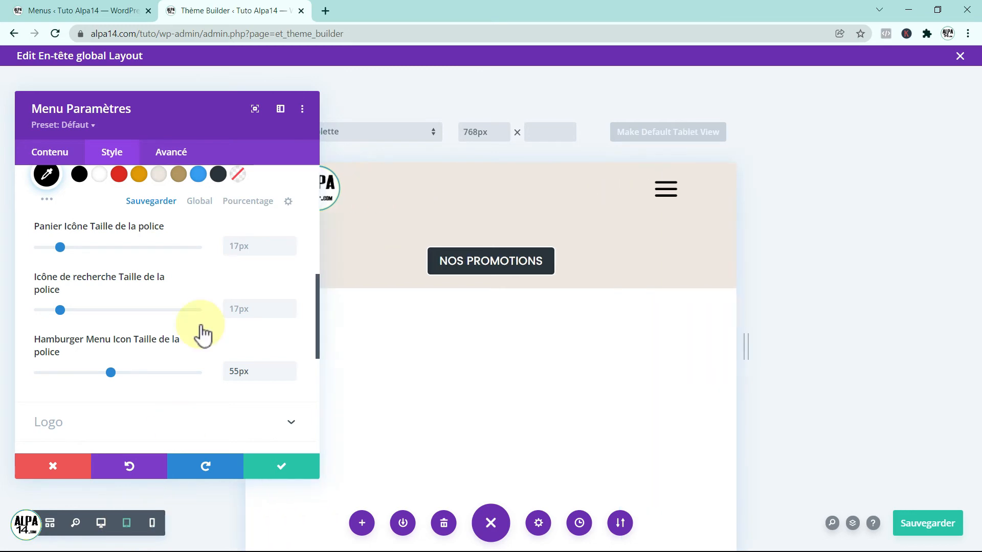
Set the mobile menu's background colour to white (#ffffff) in the dropdown link styles and save the menu settings
{"action": "left_click_drag", "start_coordinate": [155, 112], "coordinate": [196, 130]}
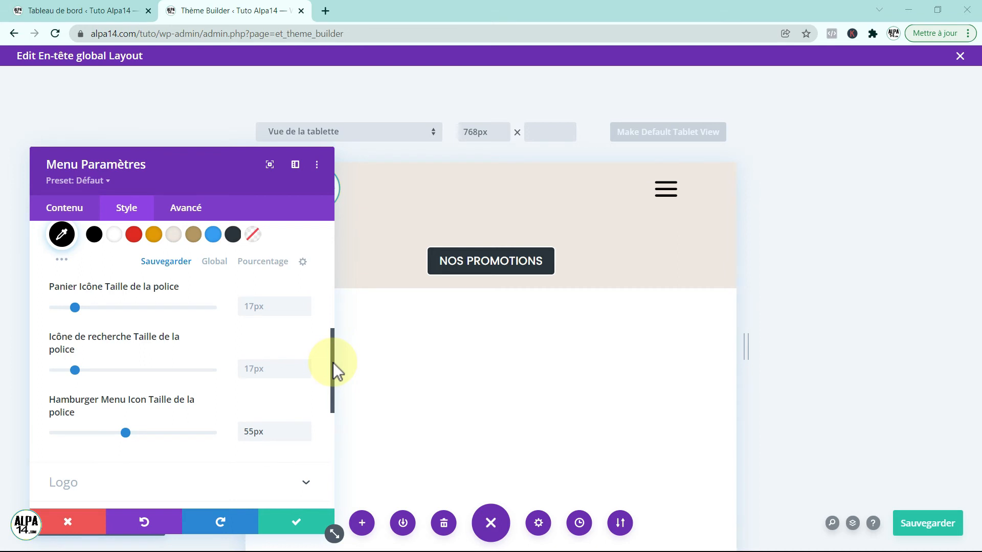
{"action": "left_click_drag", "start_coordinate": [331, 363], "coordinate": [325, 248]}
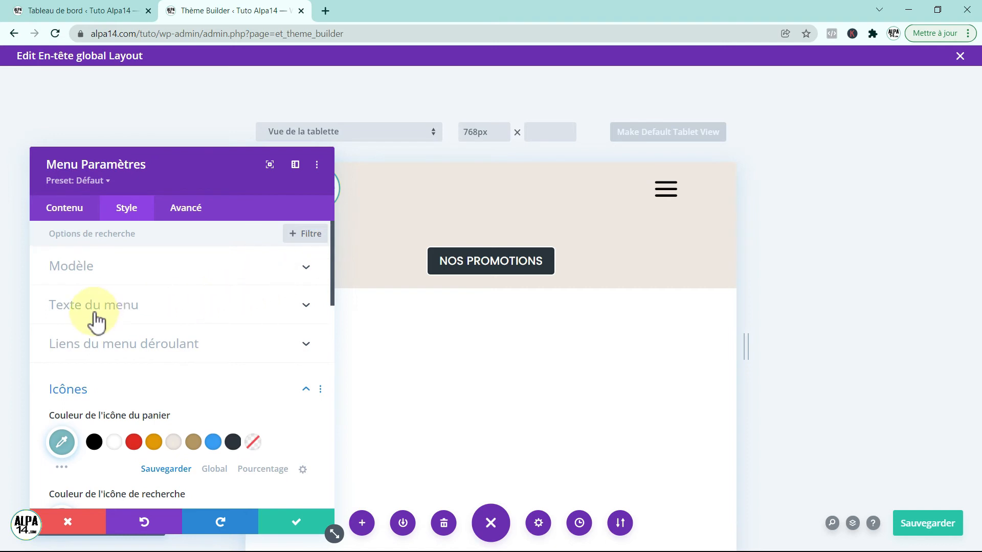
{"action": "left_click", "coordinate": [306, 343]}
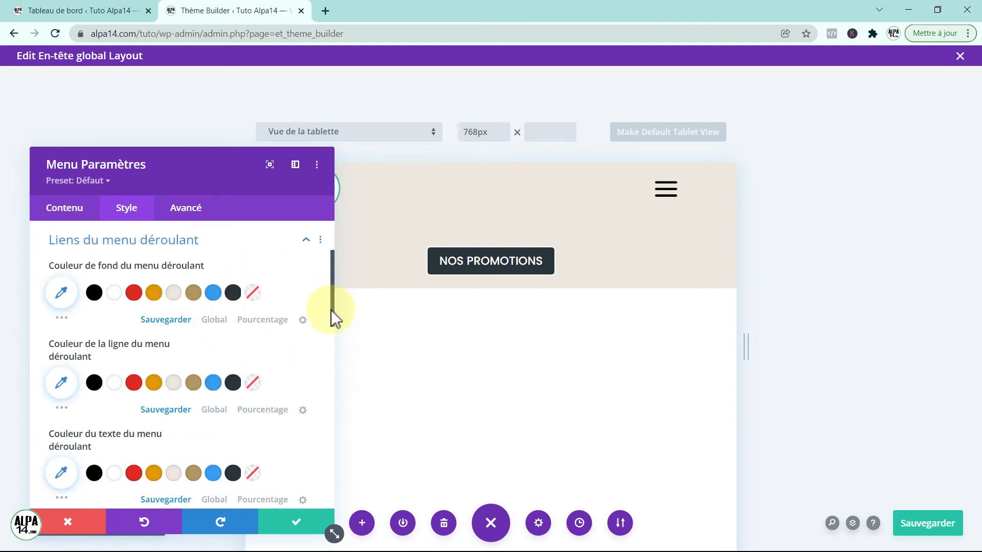
{"action": "left_click_drag", "start_coordinate": [330, 310], "coordinate": [338, 389]}
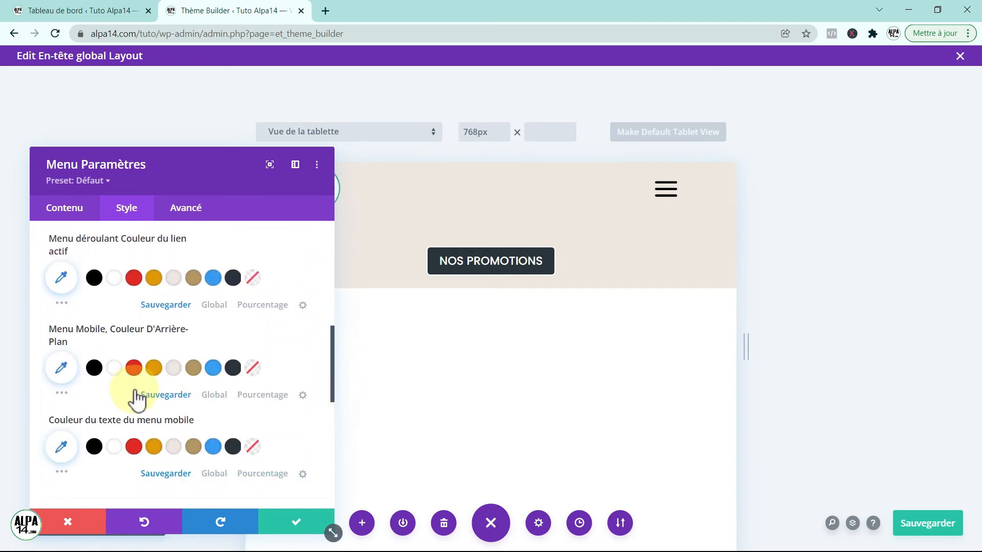
{"action": "left_click", "coordinate": [113, 371]}
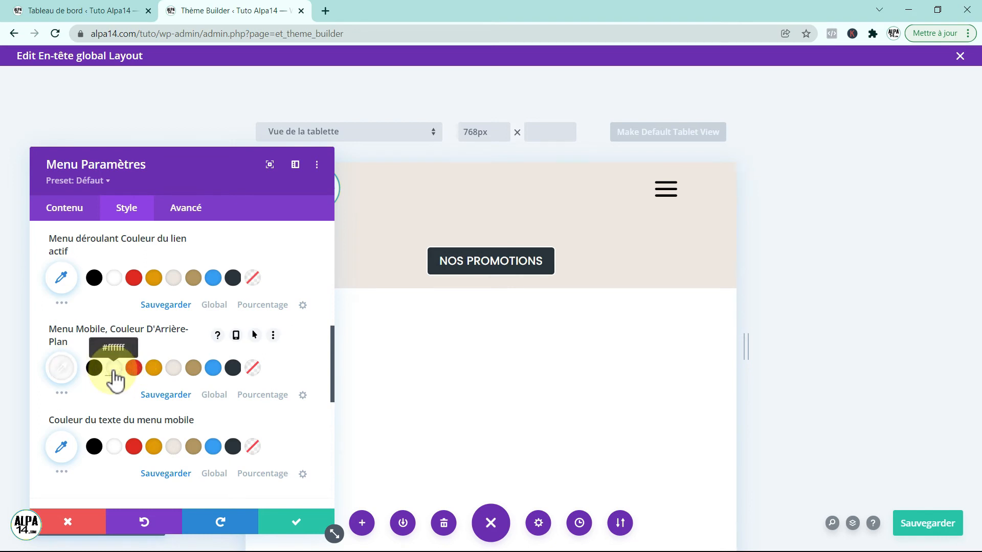
{"action": "left_click", "coordinate": [296, 523]}
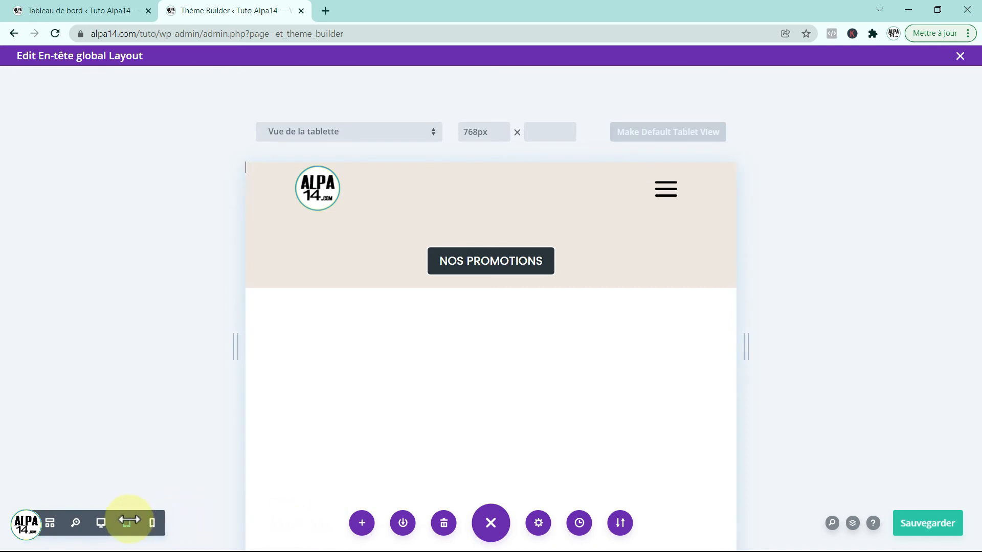
Return to desktop view and apply the first box shadow preset to the header section, saving its settings
{"action": "left_click", "coordinate": [102, 526]}
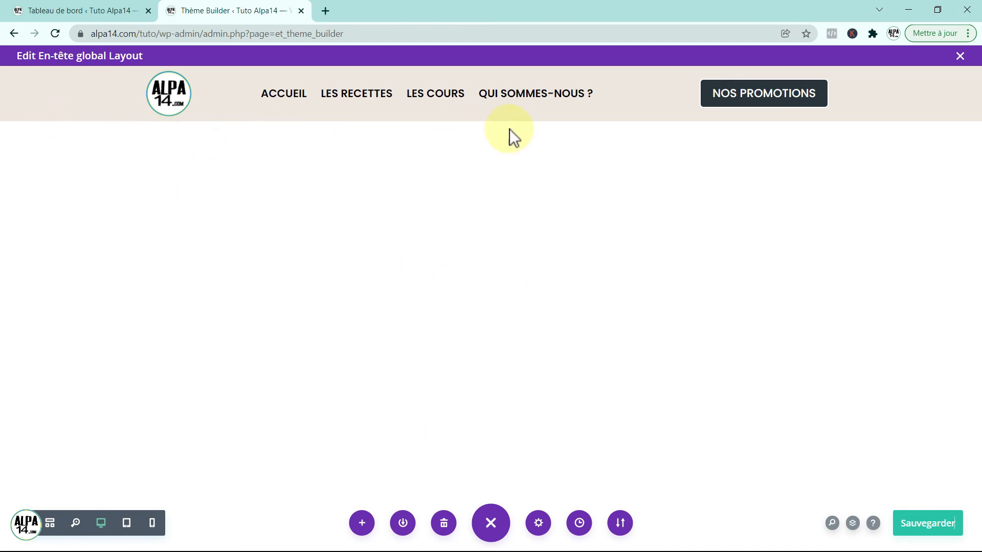
{"action": "key", "text": "ctrl+s"}
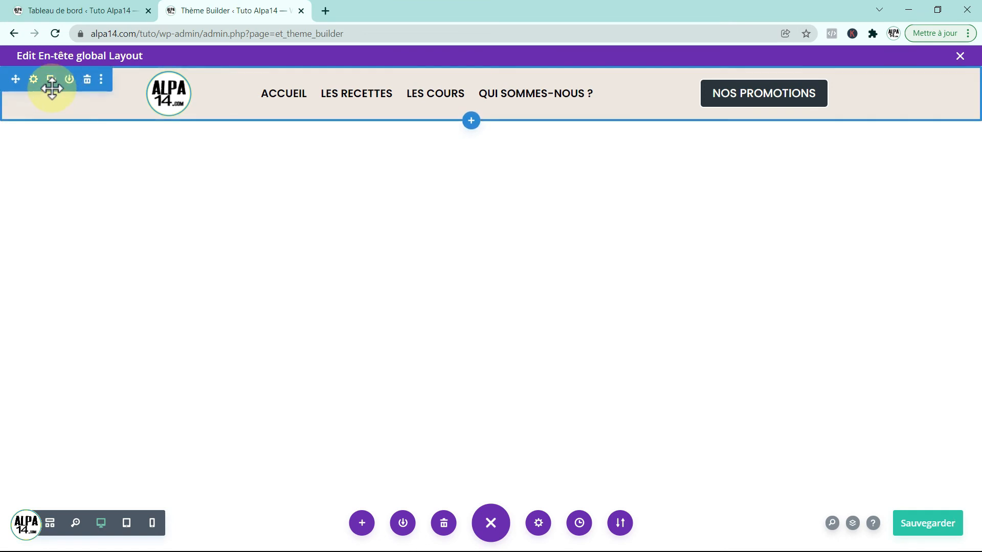
{"action": "left_click", "coordinate": [33, 80]}
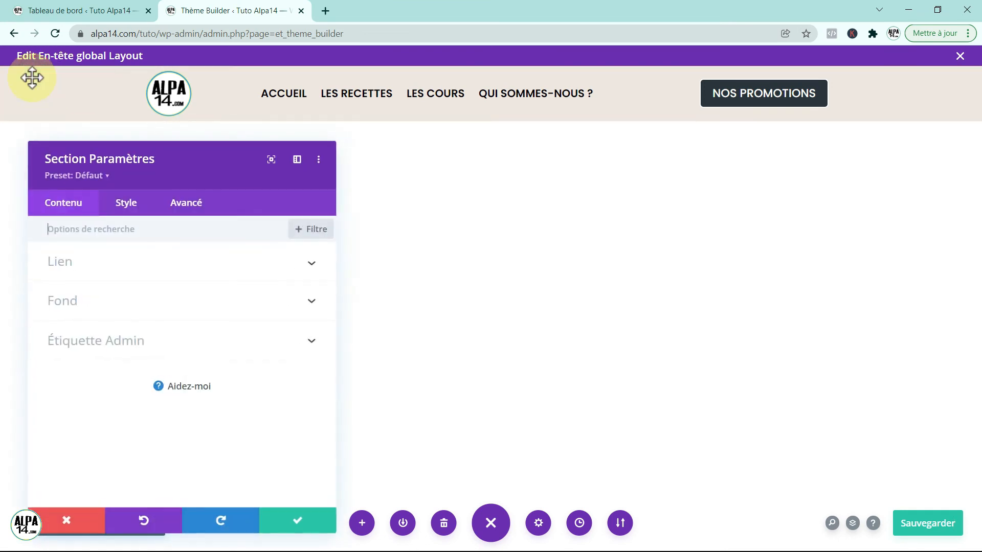
{"action": "left_click", "coordinate": [126, 206]}
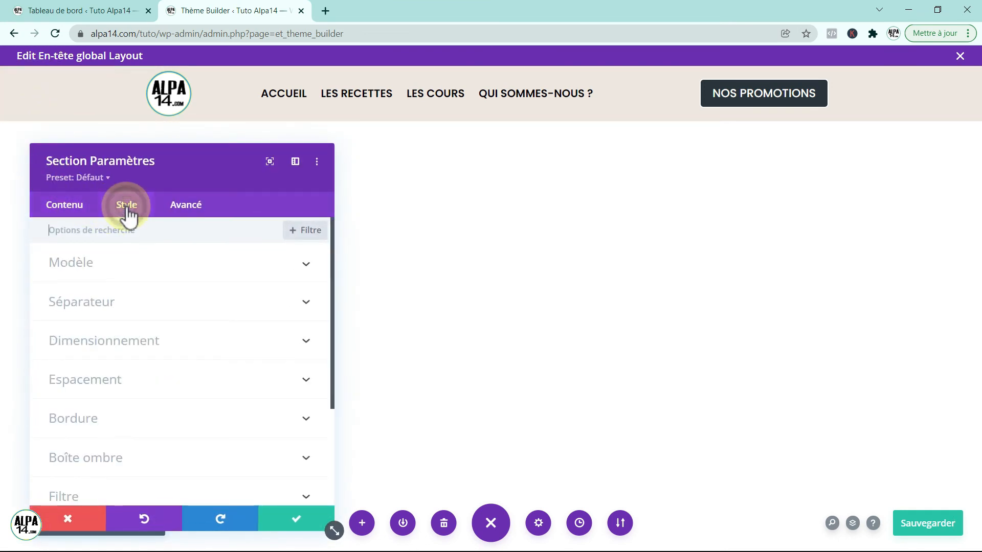
{"action": "scroll", "coordinate": [210, 355], "scroll_direction": "down", "scroll_amount": 2}
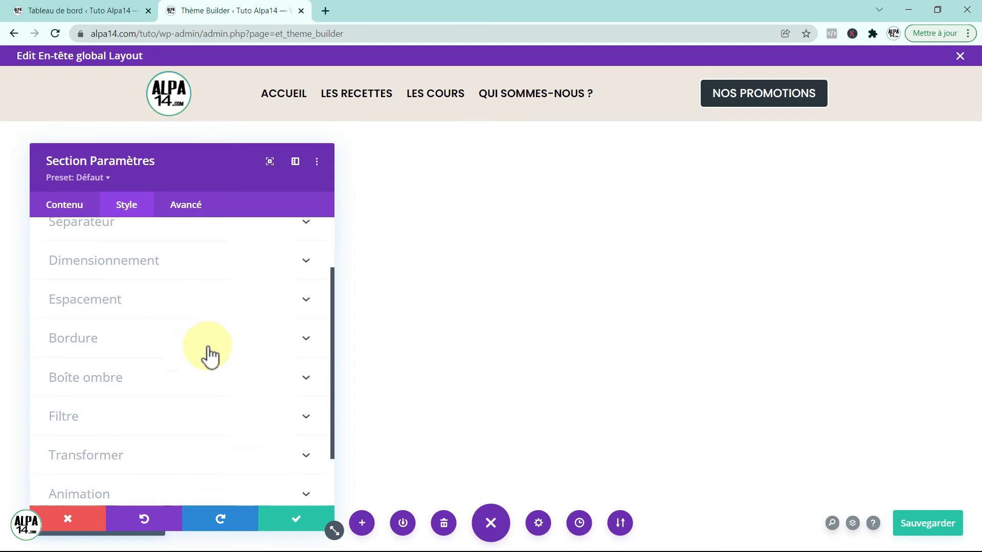
{"action": "left_click", "coordinate": [160, 383]}
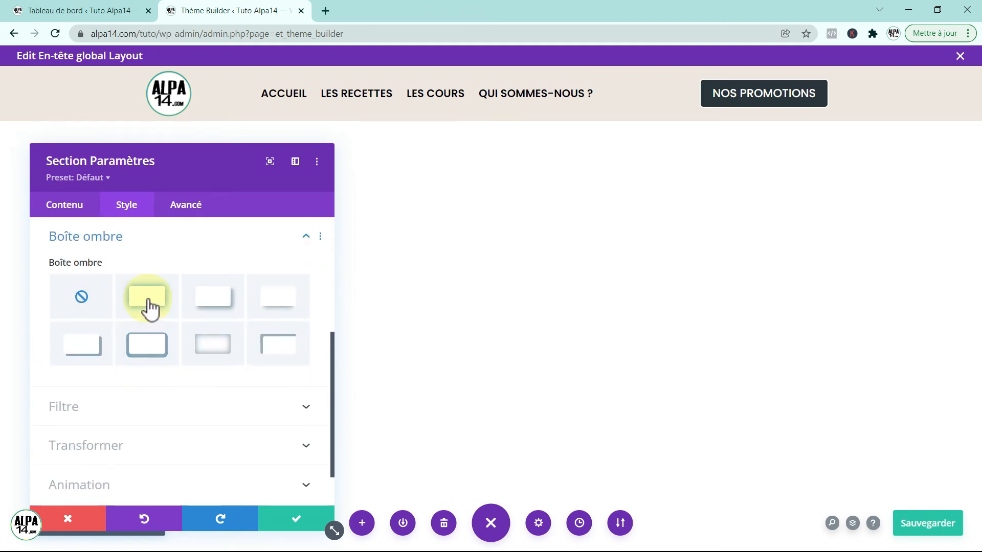
{"action": "left_click", "coordinate": [148, 303]}
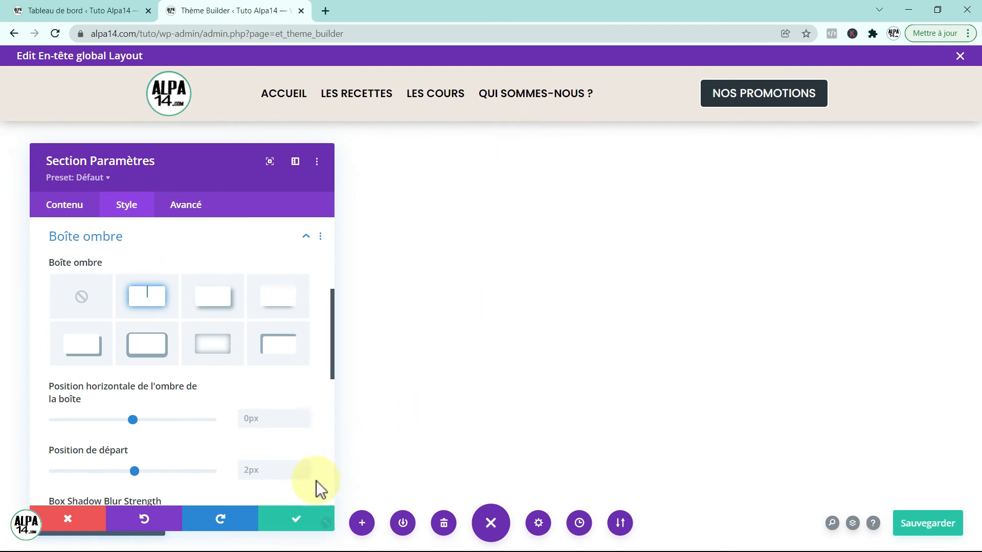
{"action": "left_click", "coordinate": [301, 521]}
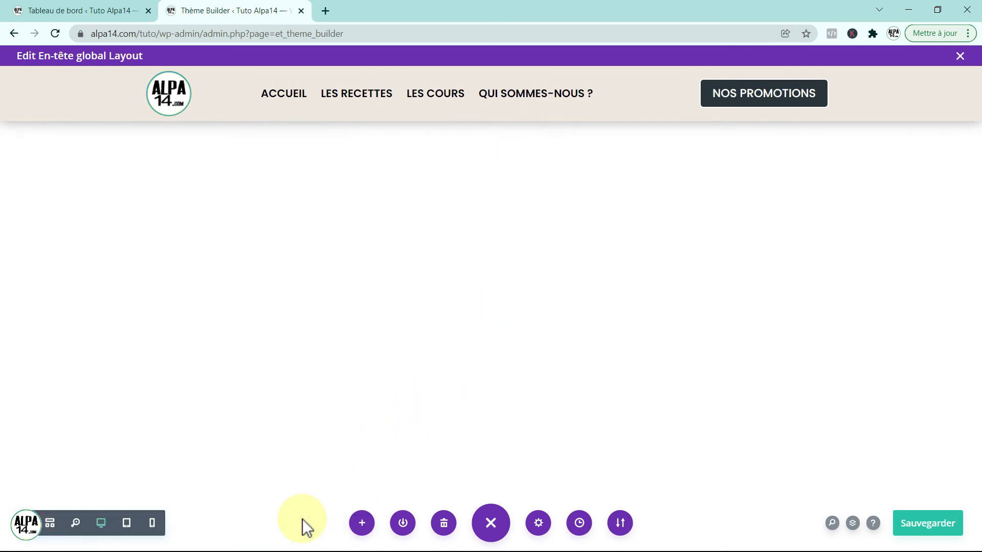
Save the global header layout, close its editor and save the Theme Builder changes
{"action": "left_click", "coordinate": [931, 522]}
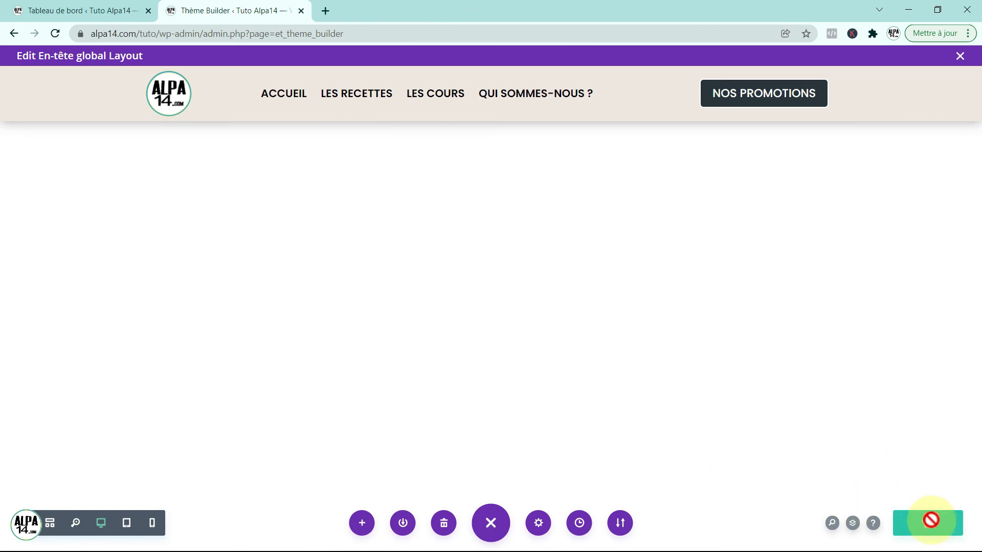
{"action": "left_click", "coordinate": [960, 58]}
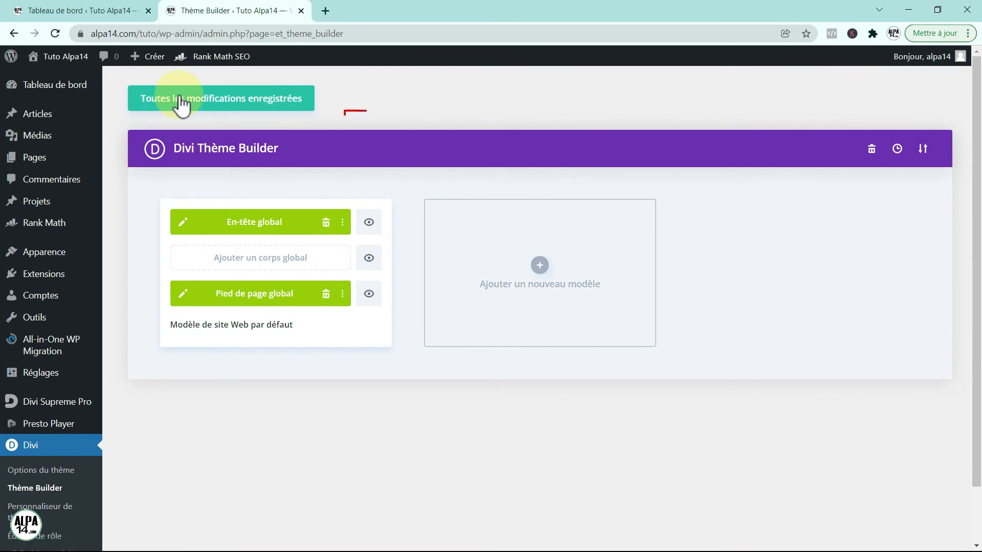
{"action": "left_click", "coordinate": [229, 102]}
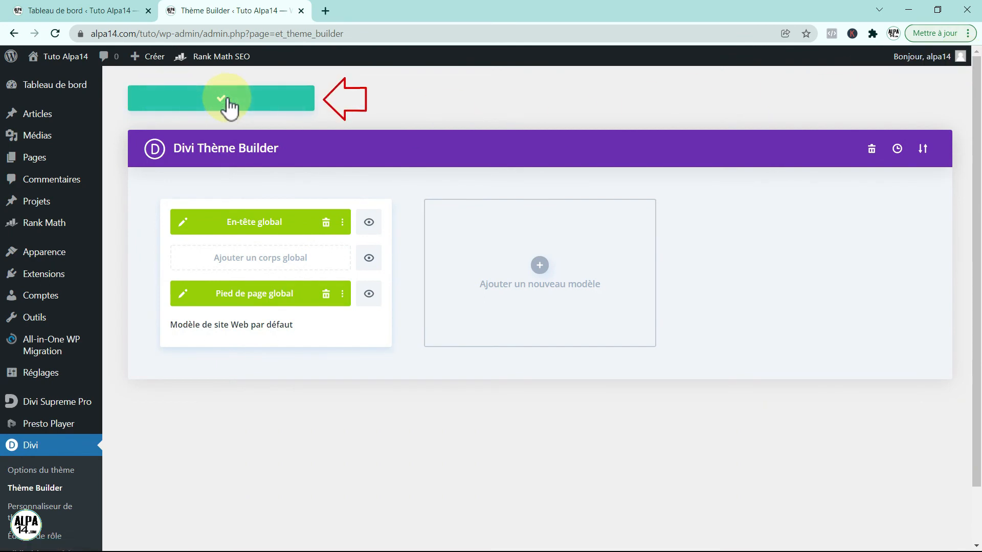
View the Accueil page on the live site and check how the header behaves while scrolling
{"action": "mouse_move", "coordinate": [31, 163]}
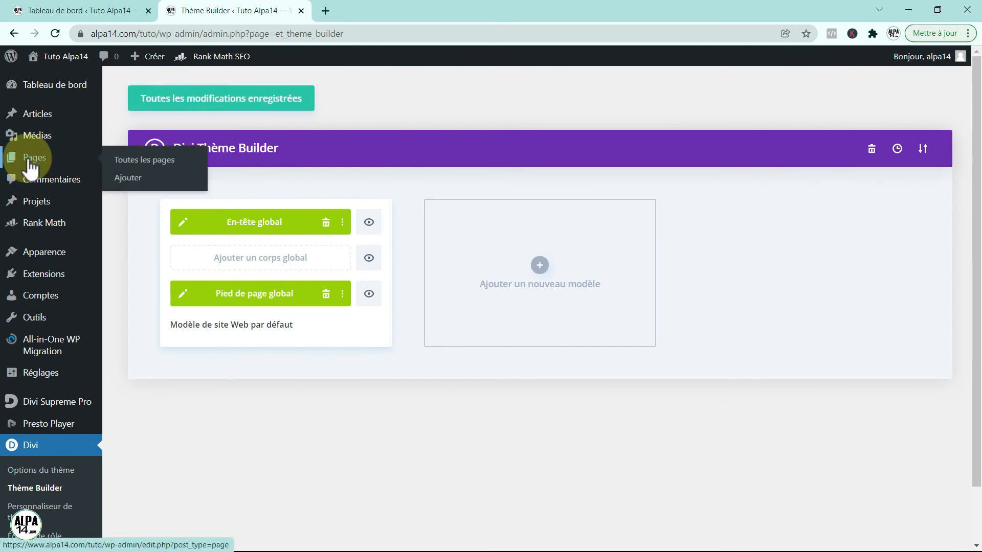
{"action": "left_click", "coordinate": [138, 159]}
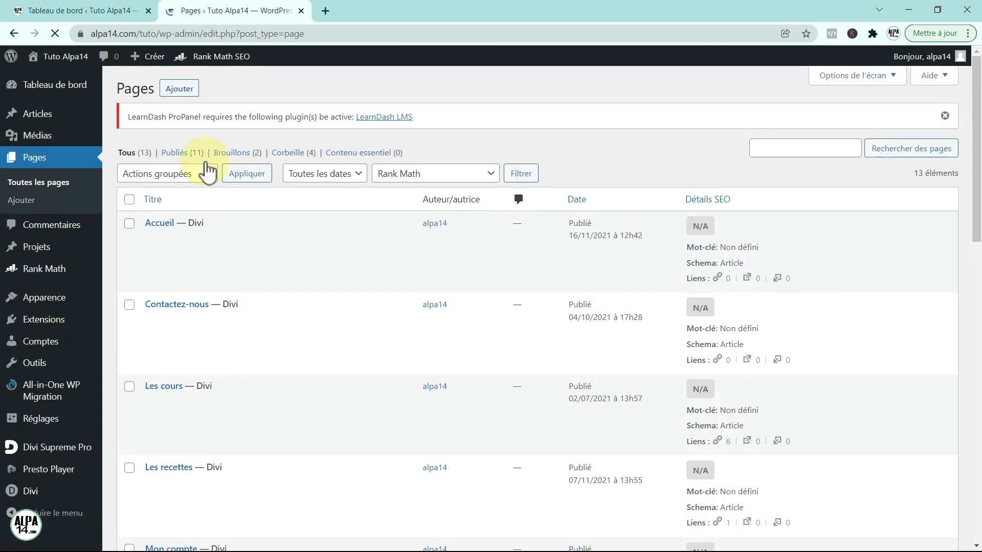
{"action": "left_click", "coordinate": [307, 243]}
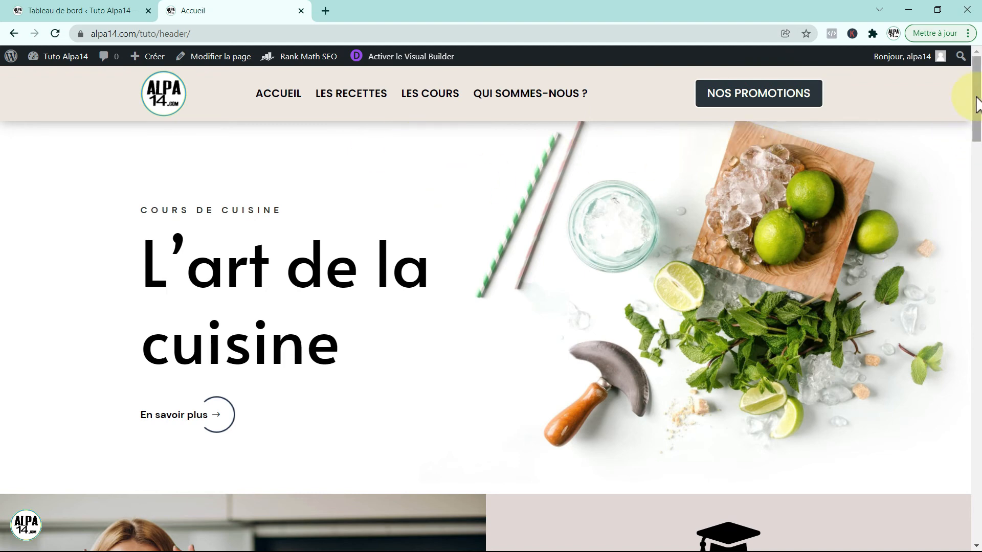
{"action": "mouse_move", "coordinate": [977, 94]}
{"action": "left_mouse_down"}
{"action": "mouse_move", "coordinate": [978, 219]}
{"action": "mouse_move", "coordinate": [974, 85]}
{"action": "left_mouse_up"}
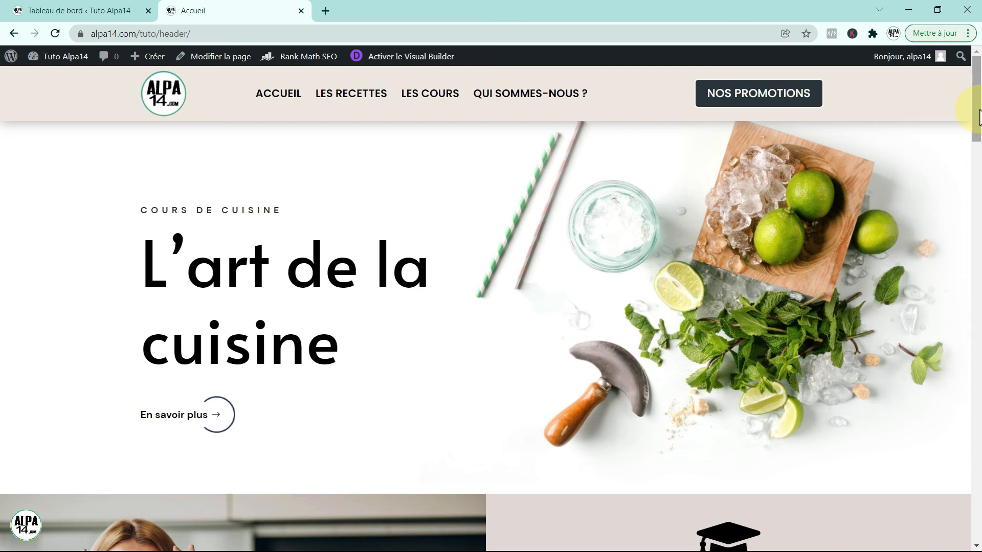
Activate the Visual Builder on the Accueil page, enter header template editing and open the header section's settings
{"action": "left_click", "coordinate": [394, 58]}
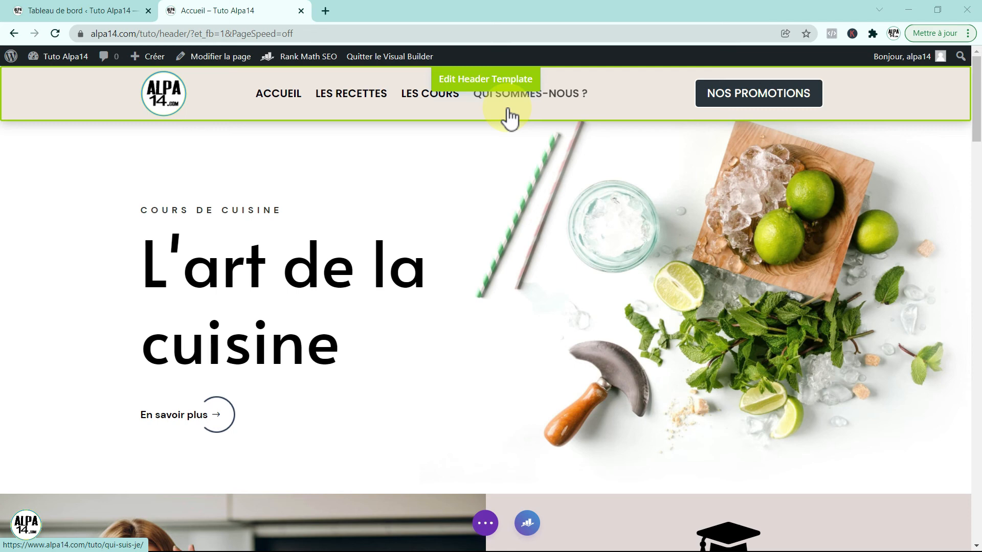
{"action": "left_click", "coordinate": [477, 83]}
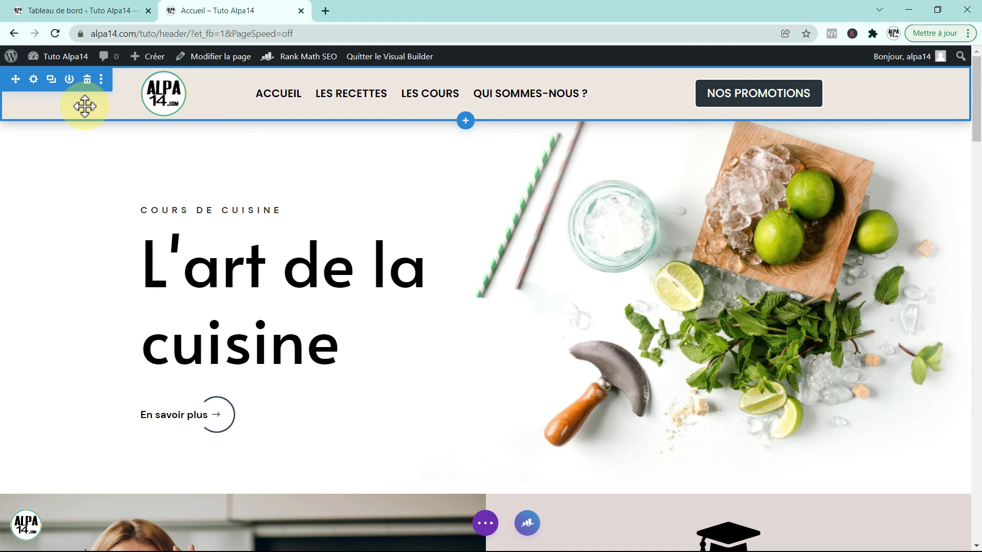
{"action": "left_click", "coordinate": [33, 80]}
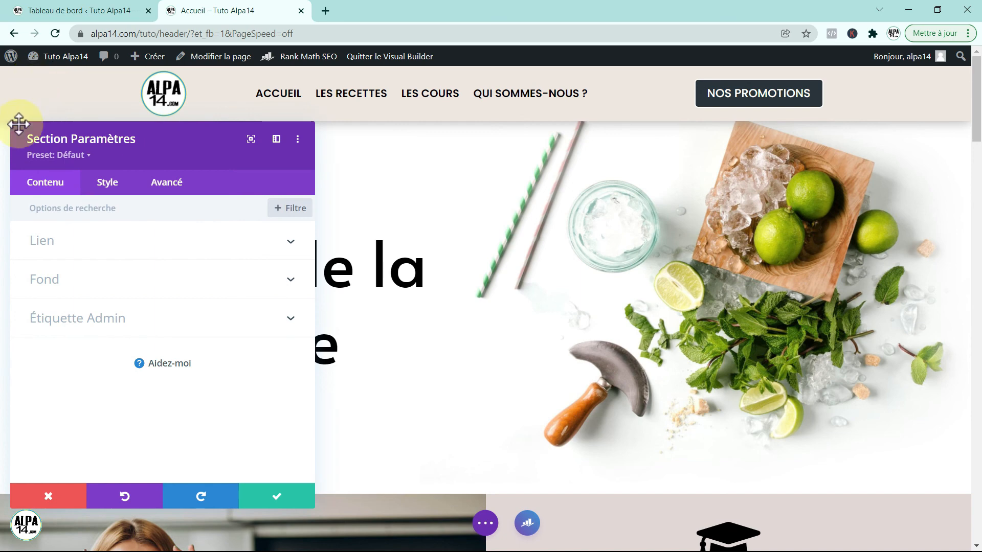
Set the header section's Sticky Position scroll effect to Stick to Top
{"action": "left_click", "coordinate": [168, 188]}
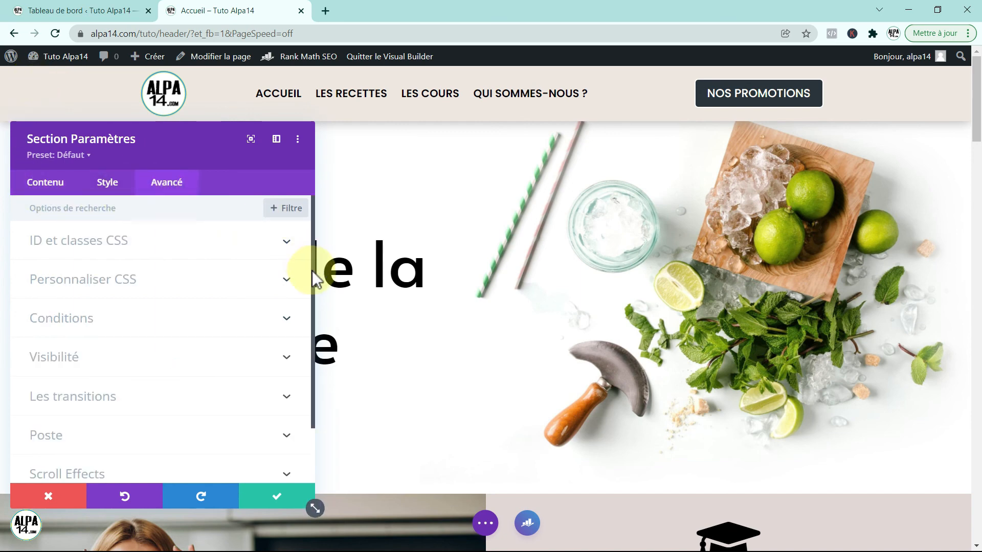
{"action": "left_click_drag", "start_coordinate": [312, 274], "coordinate": [307, 329]}
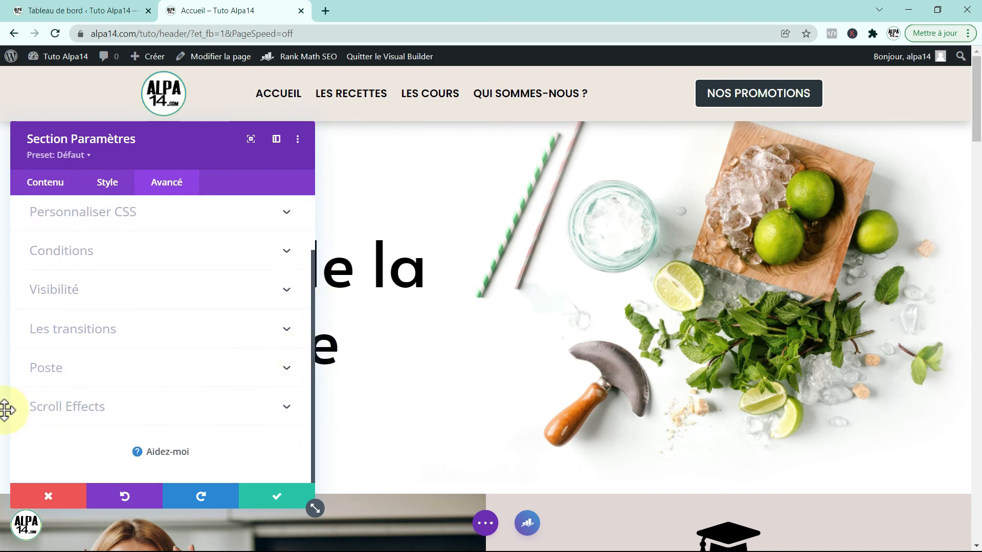
{"action": "left_click", "coordinate": [123, 408]}
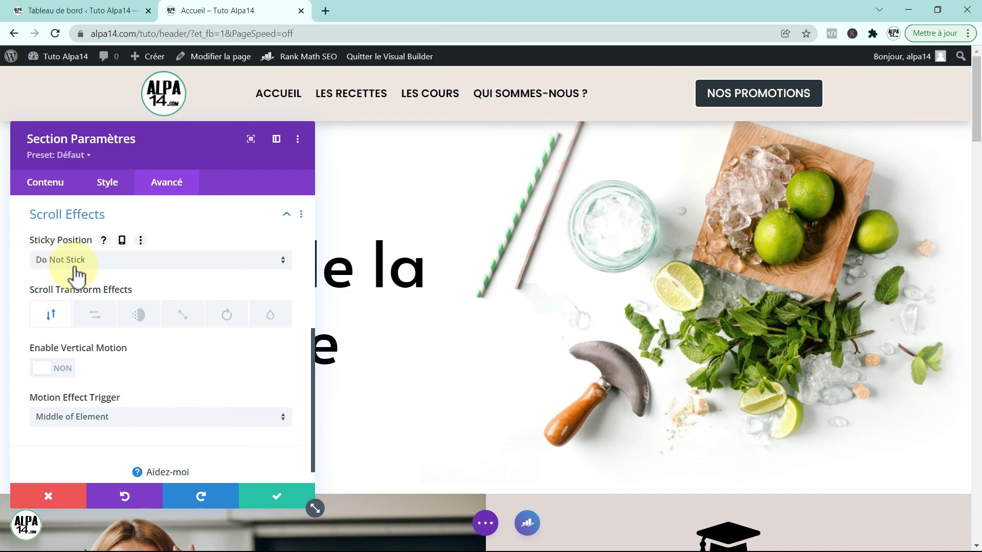
{"action": "left_click", "coordinate": [282, 262]}
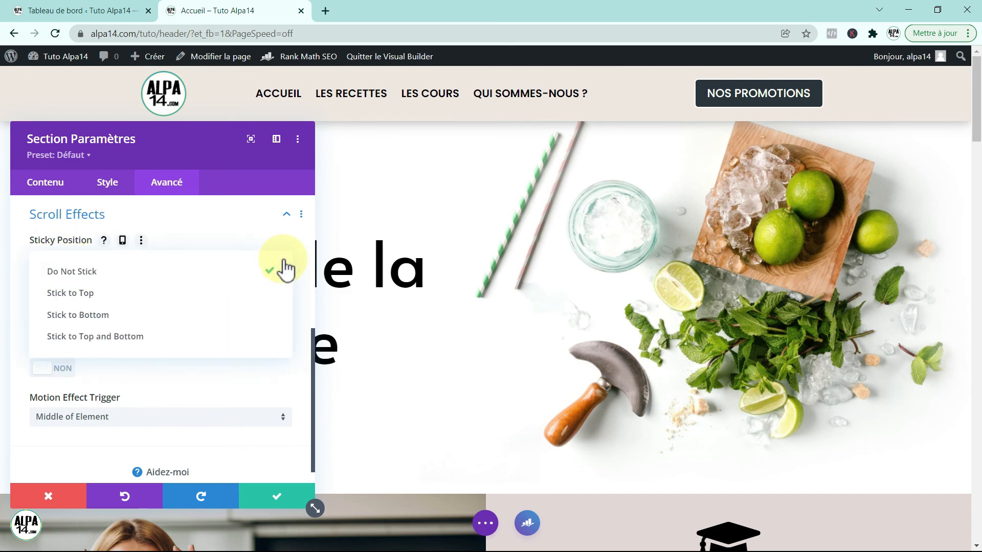
{"action": "left_click", "coordinate": [105, 295]}
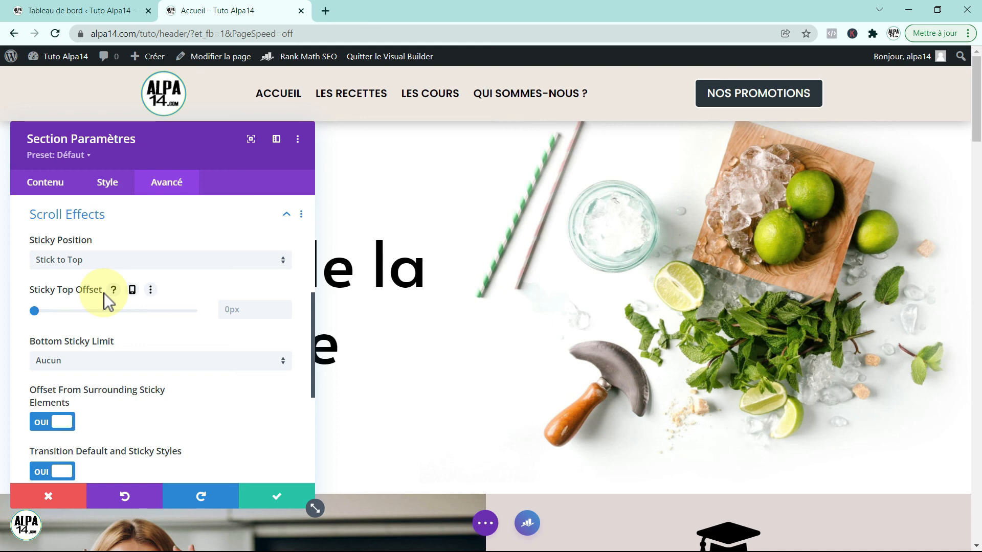
Give the header section a sticky-state background colour of #e0c894, based on the orange swatch, and save the section settings
{"action": "left_click", "coordinate": [49, 188]}
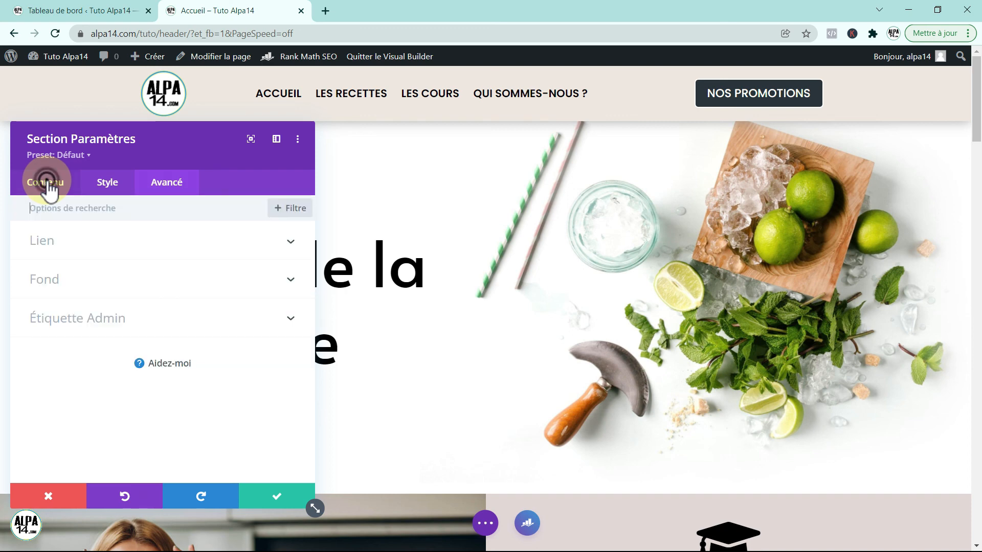
{"action": "left_click", "coordinate": [108, 276]}
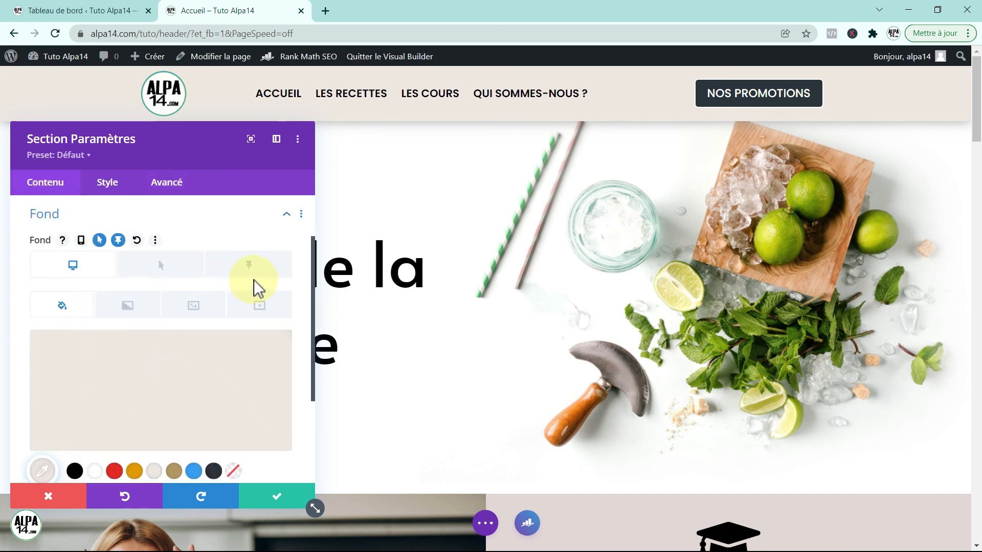
{"action": "left_click", "coordinate": [249, 266]}
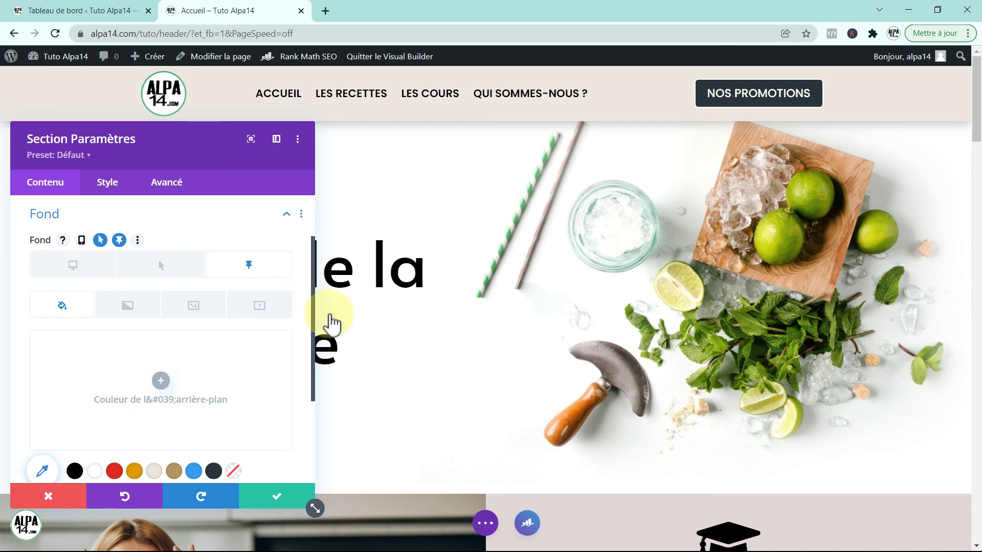
{"action": "left_click_drag", "start_coordinate": [312, 313], "coordinate": [312, 358]}
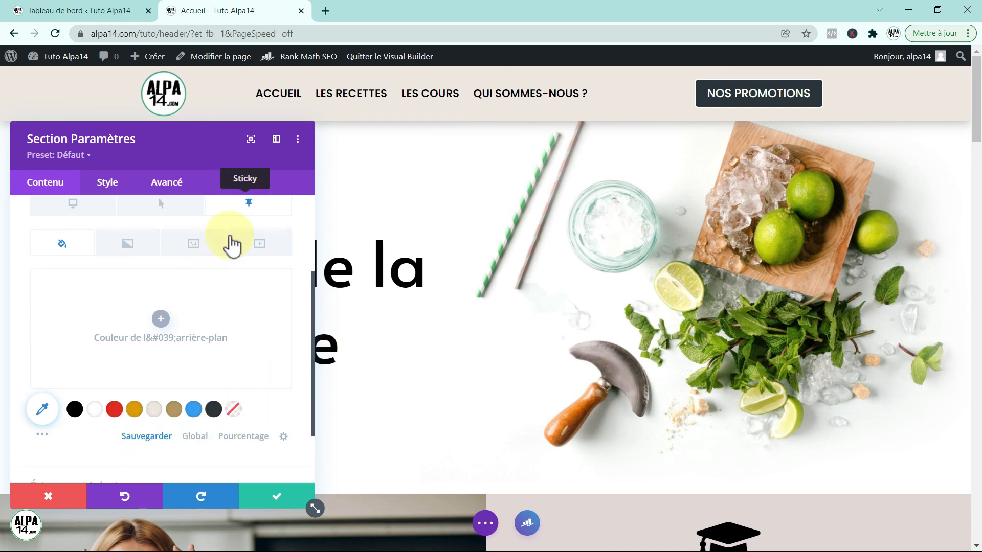
{"action": "left_click", "coordinate": [135, 415]}
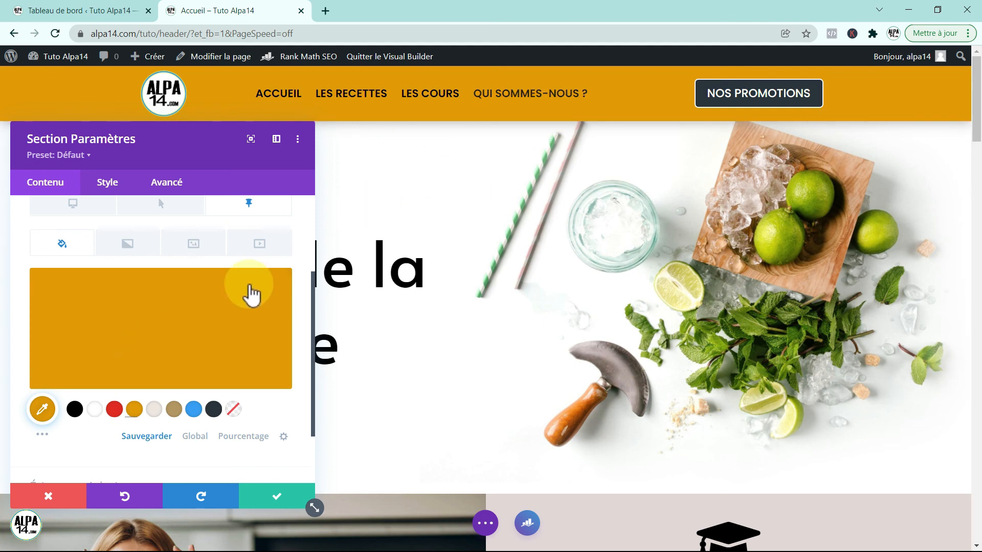
{"action": "left_click", "coordinate": [42, 409]}
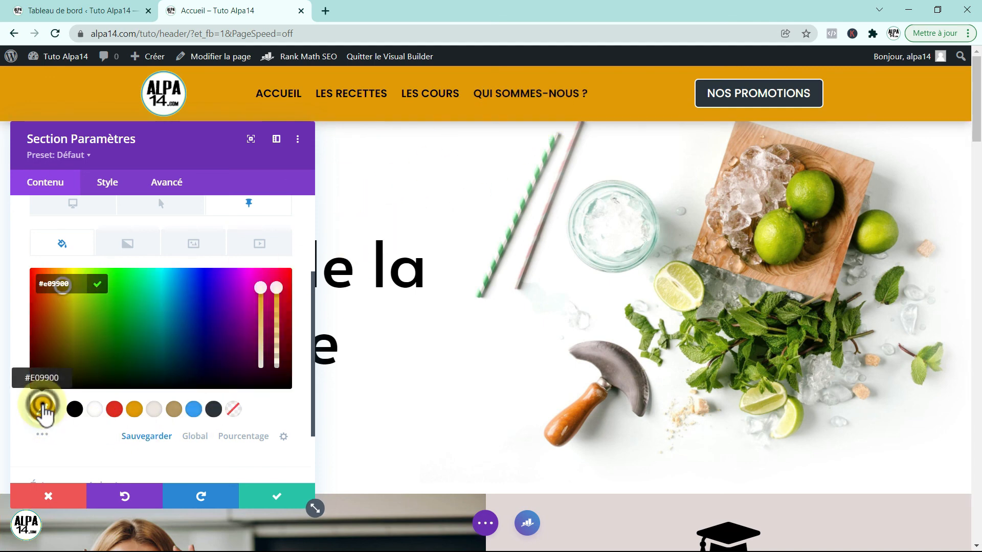
{"action": "left_click_drag", "start_coordinate": [259, 287], "coordinate": [259, 341]}
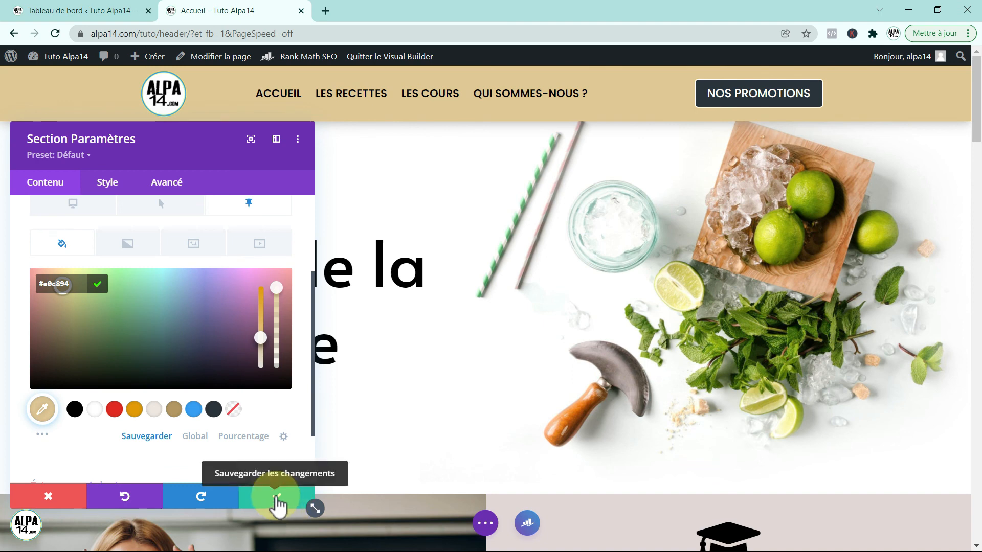
{"action": "left_click", "coordinate": [276, 496]}
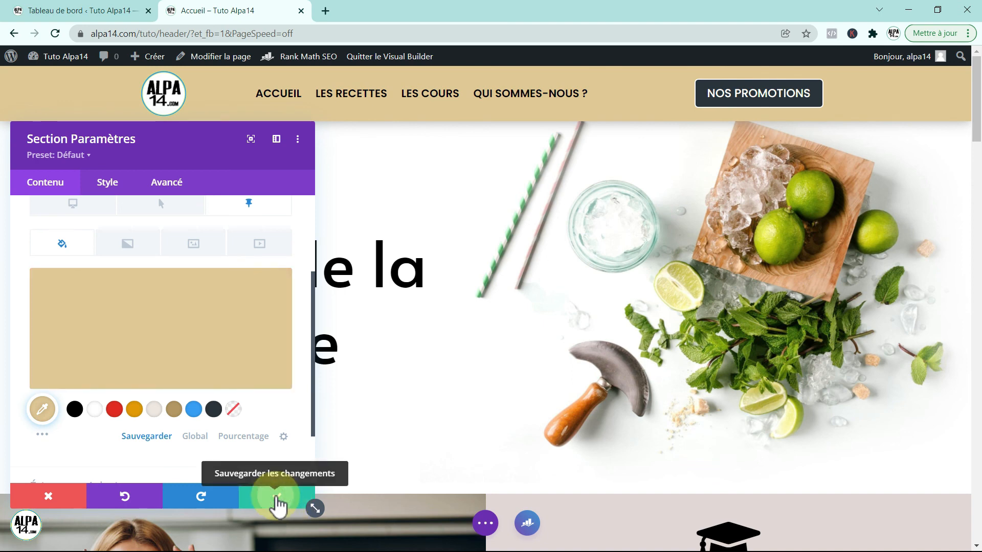
{"action": "left_click", "coordinate": [276, 497]}
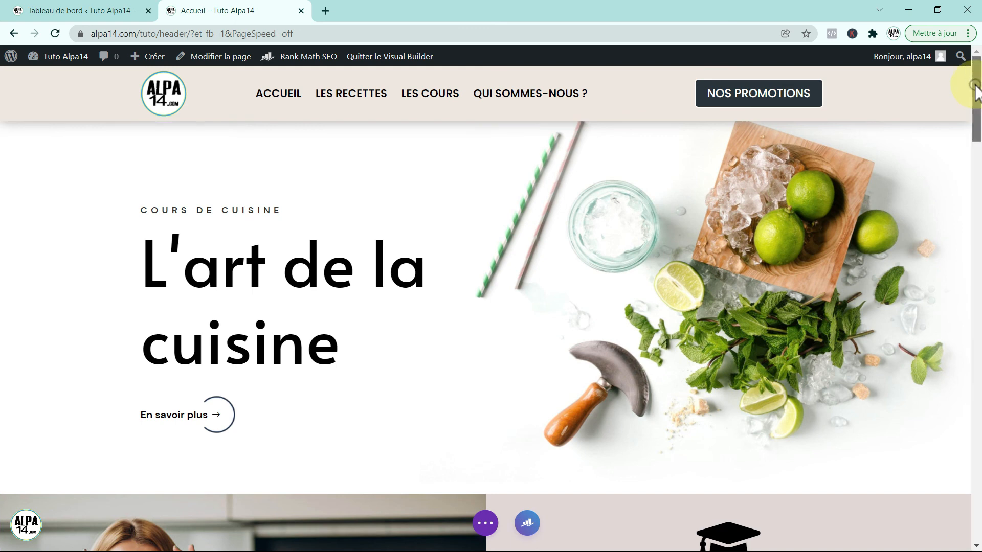
{"action": "left_click_drag", "start_coordinate": [977, 94], "coordinate": [974, 71]}
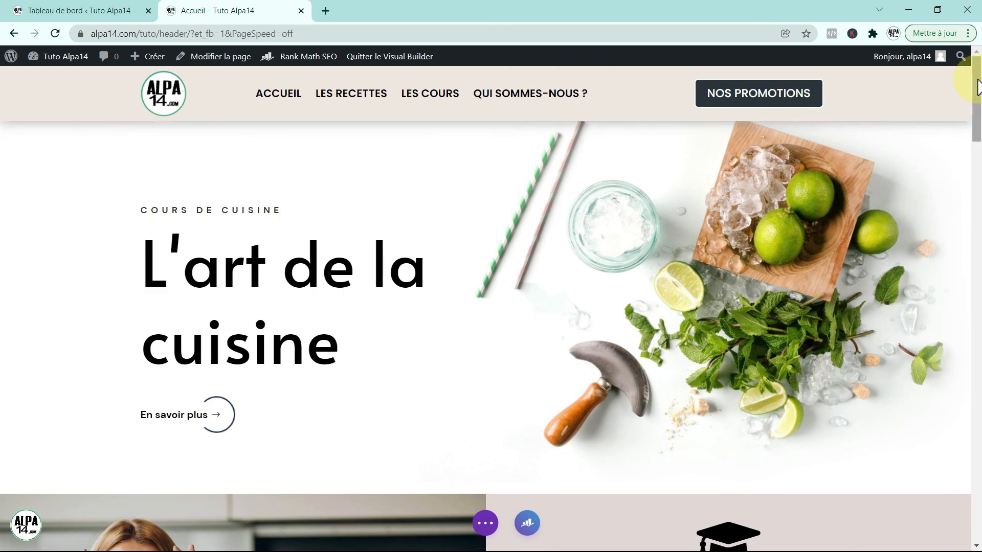
{"action": "left_click_drag", "start_coordinate": [976, 87], "coordinate": [974, 63]}
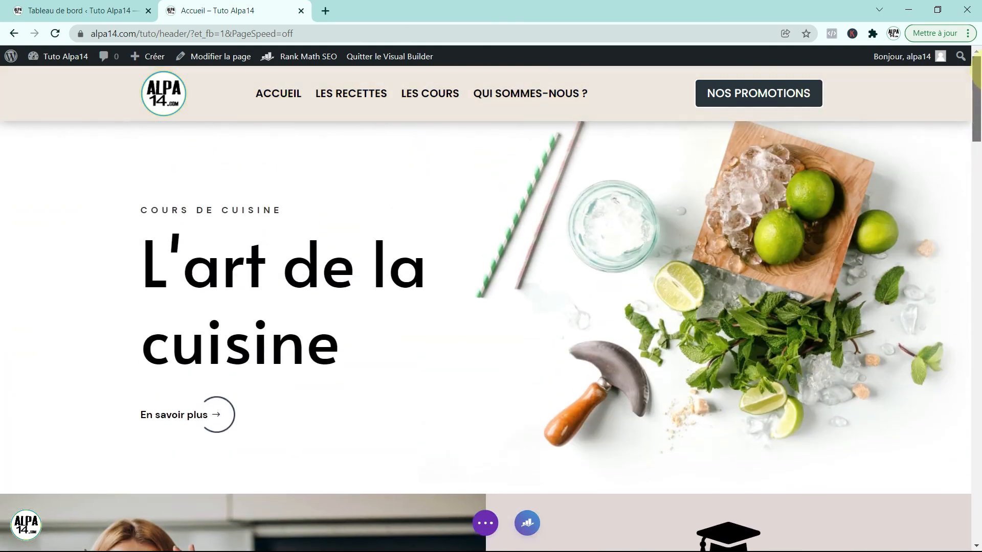